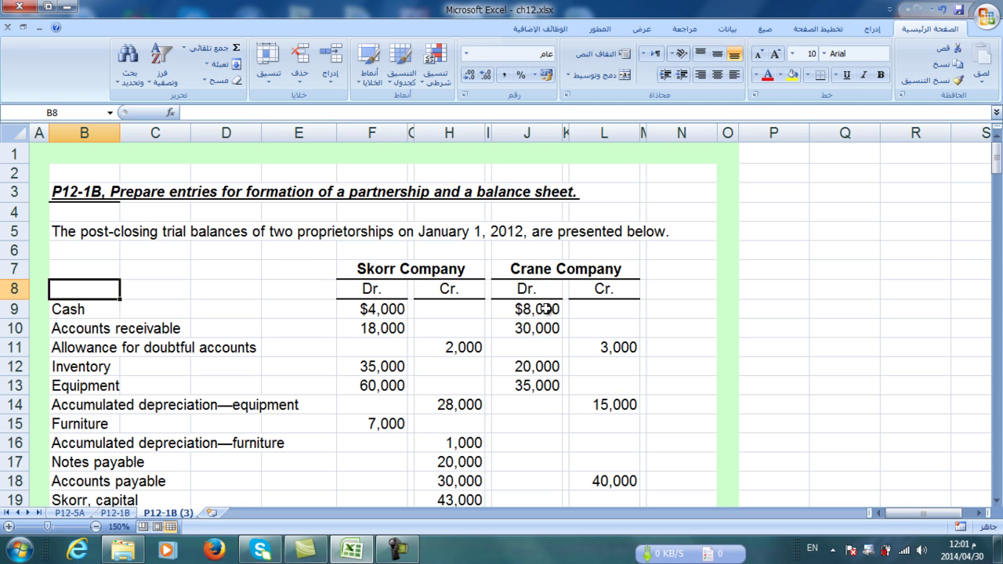
Step: Examine the post-closing trial balances of Skorr Company and Crane Company, including their asset, liability and capital accounts
left_click(362, 269)
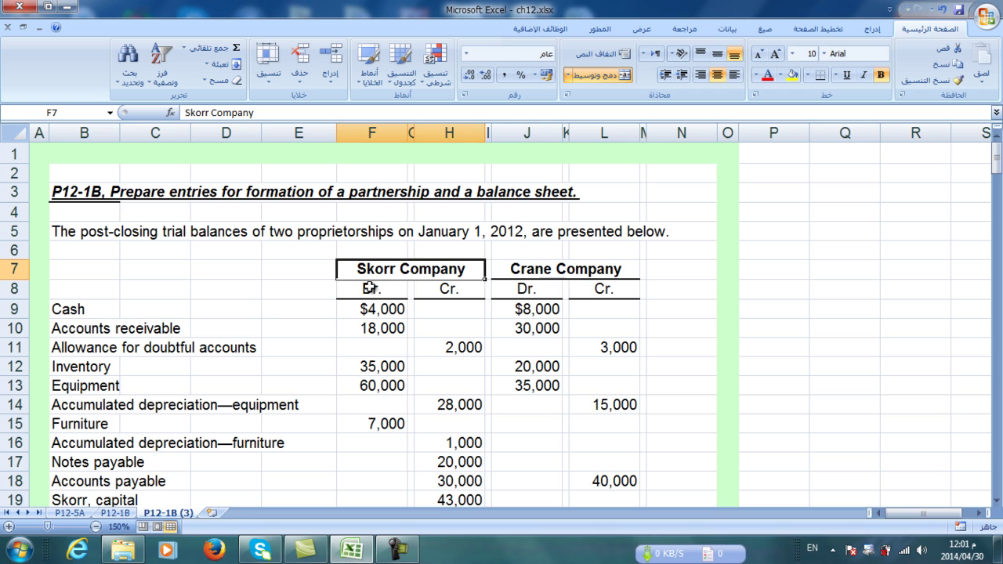
left_click(544, 275)
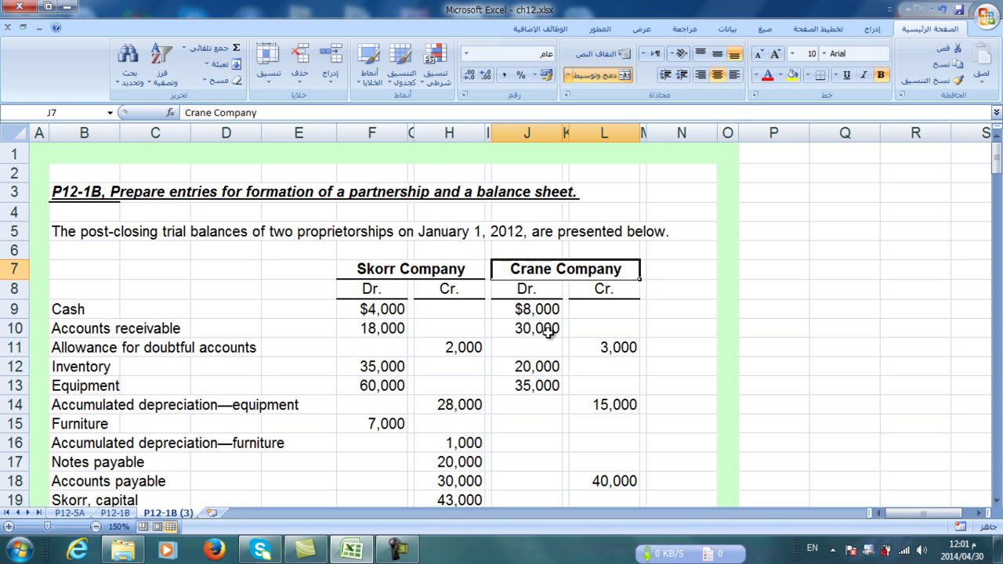
left_click_drag(80, 312, 96, 440)
scroll(173, 368, "down", 3)
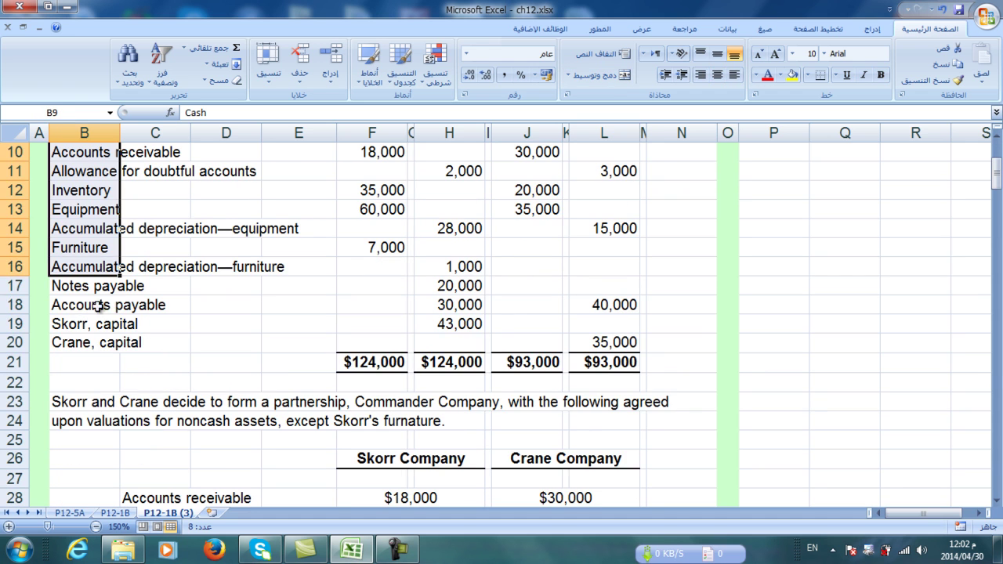
left_click(86, 290)
left_click_drag(86, 289, 83, 343)
scroll(220, 337, "down", 2)
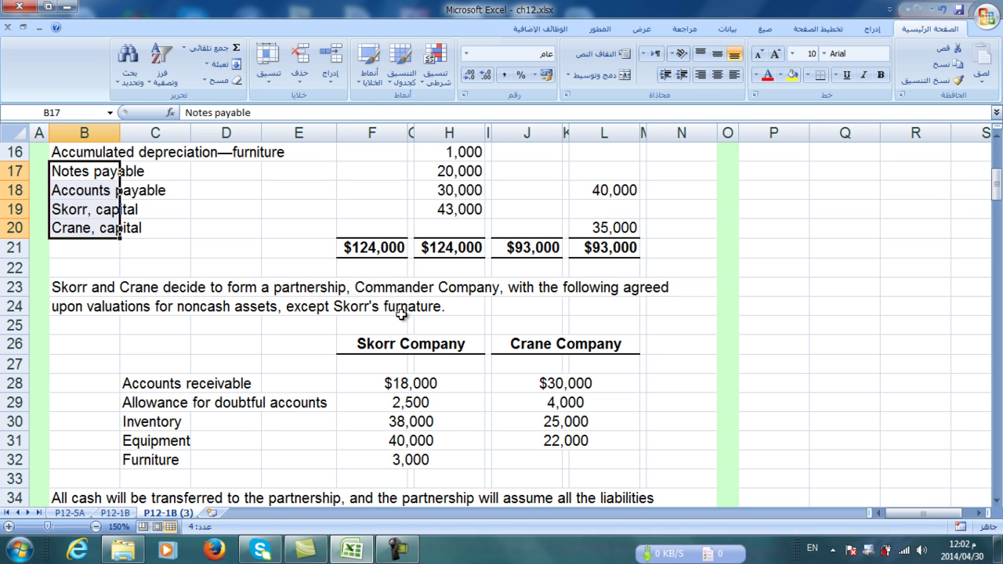
Step: Examine the agreed valuations of the noncash assets, the cash investment terms and the instructions for parts (a) to (c)
left_click(195, 384)
left_click_drag(553, 383, 337, 443)
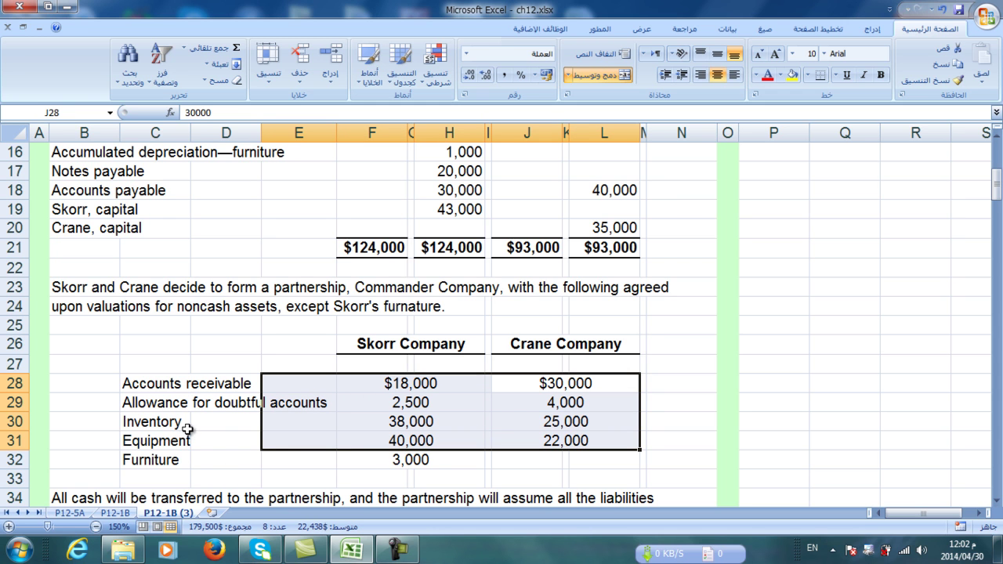
scroll(188, 427, "down", 3)
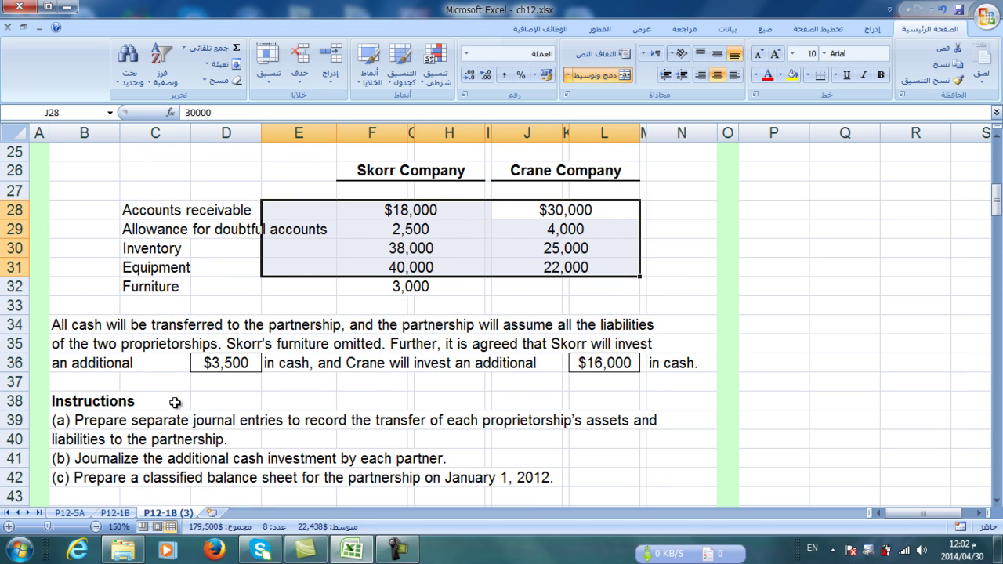
scroll(180, 410, "down", 1)
left_click_drag(74, 266, 287, 261)
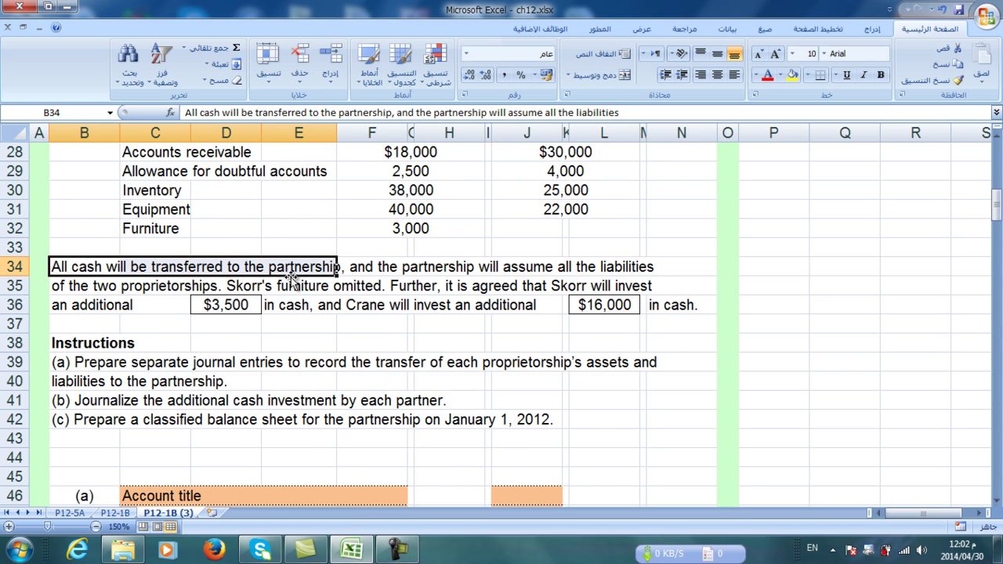
scroll(291, 276, "up", 3)
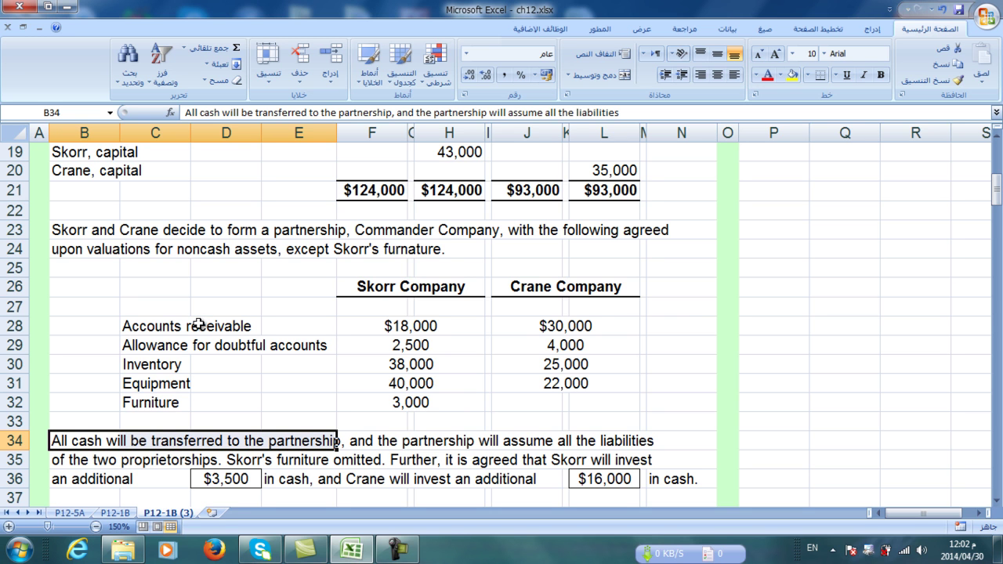
scroll(439, 408, "down", 2)
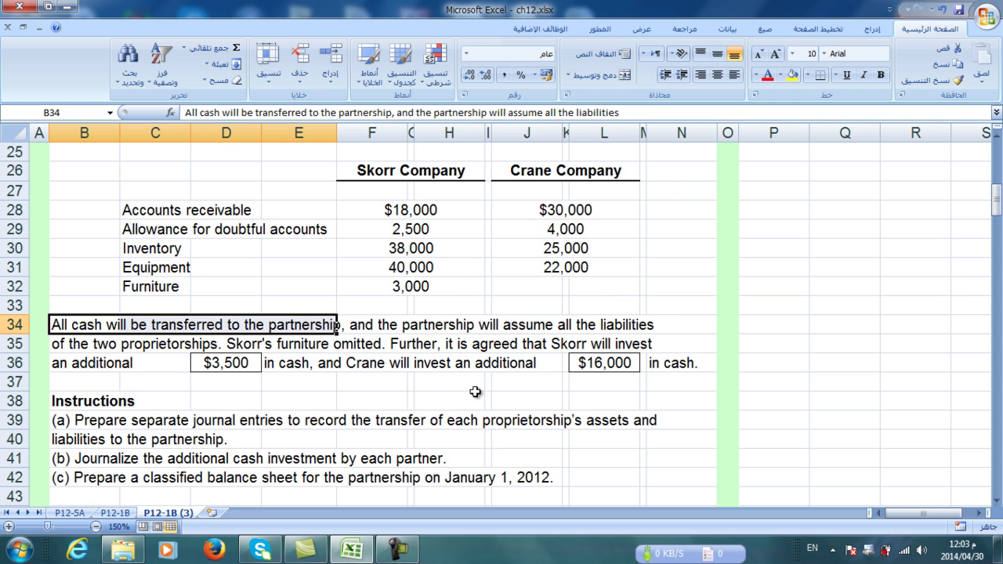
scroll(475, 392, "down", 2)
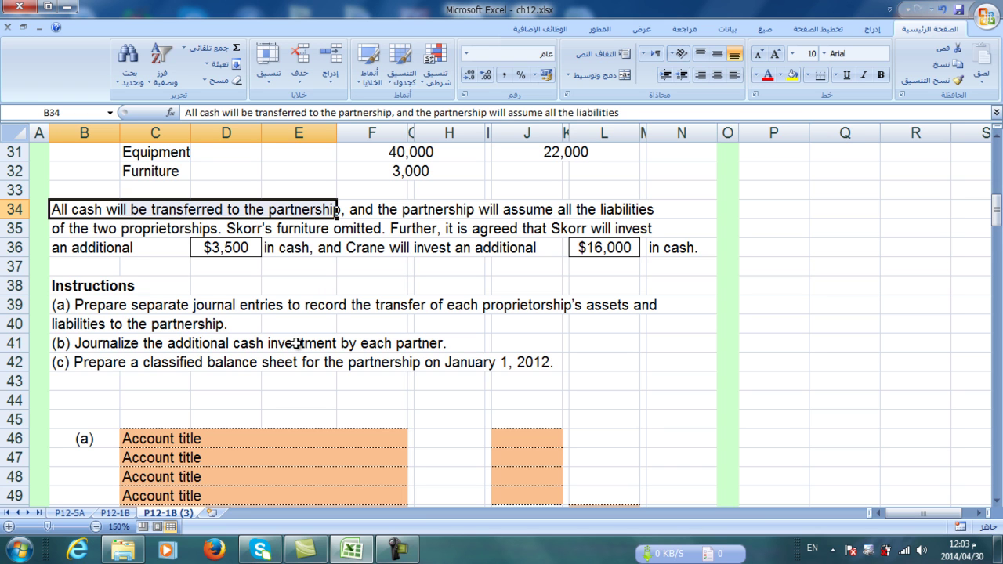
Step: Fill the first account title of entry (a), C46, with a reference to the Cash label in B9
left_click(210, 443)
scroll(212, 442, "down", 2)
scroll(212, 442, "down", 1)
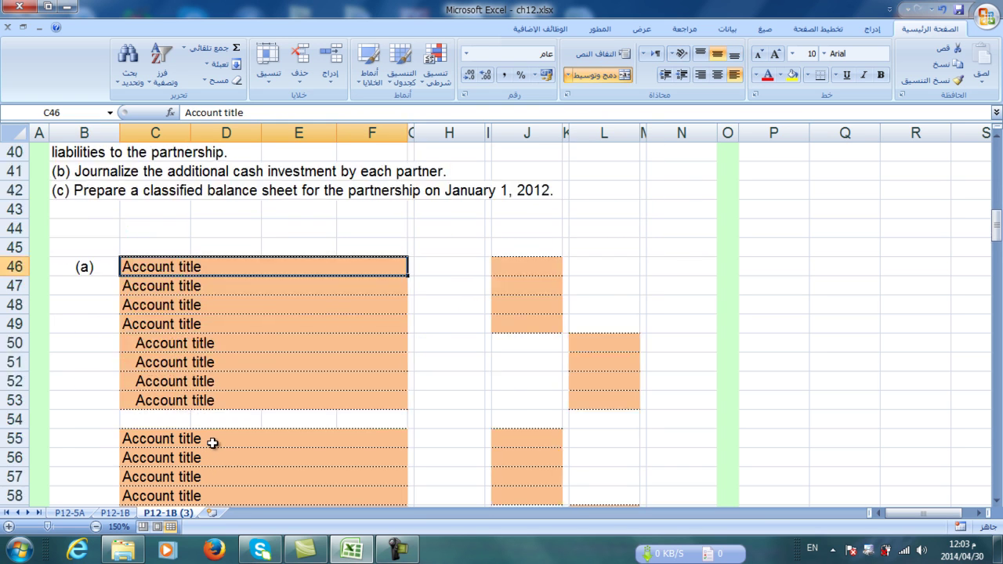
type("=")
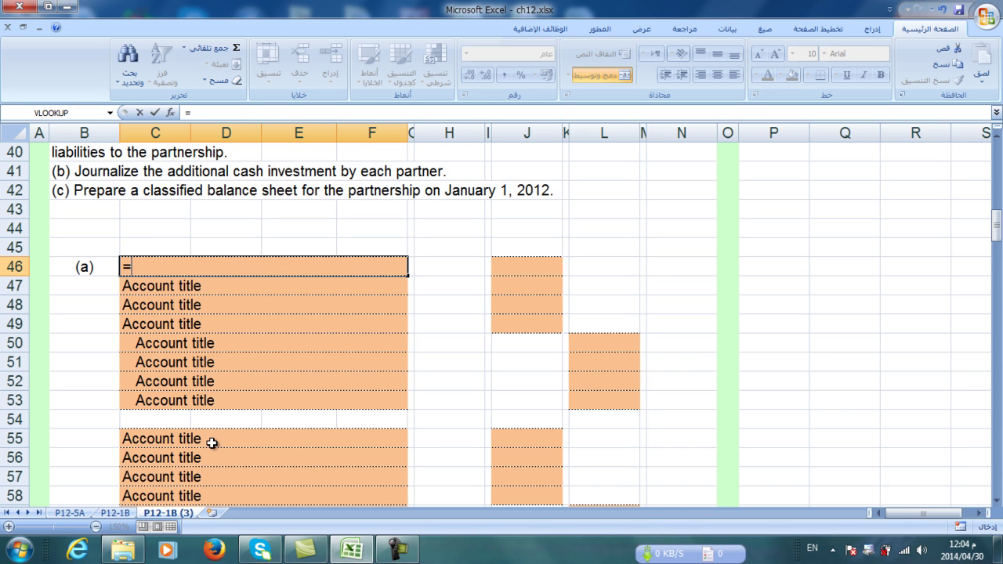
scroll(212, 443, "up", 13)
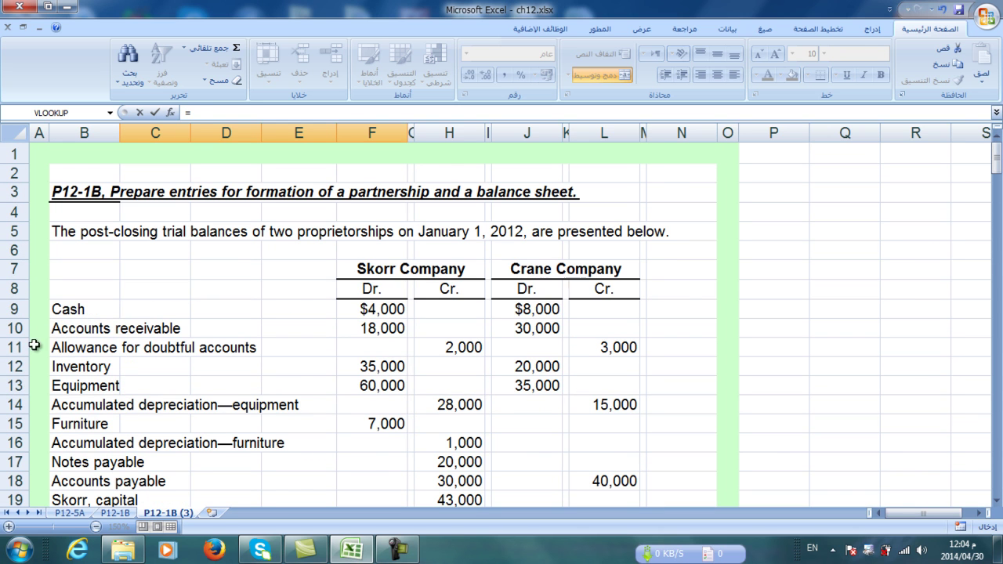
left_click(70, 309)
key("Return")
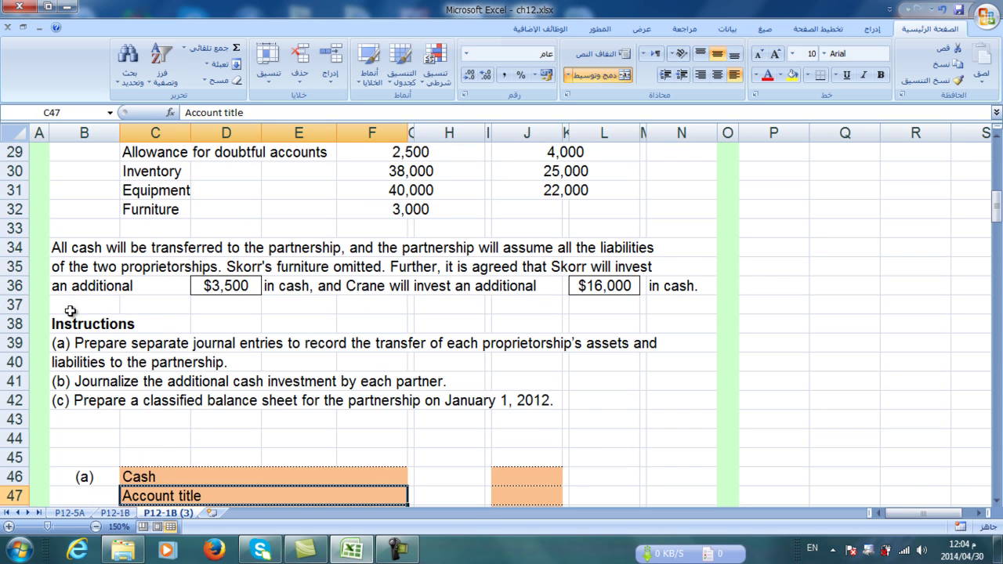
Step: Link account titles C47 and C48 to the Accounts receivable and Inventory labels in C28 and C30 of the valuation table
type("=")
scroll(70, 311, "up", 2)
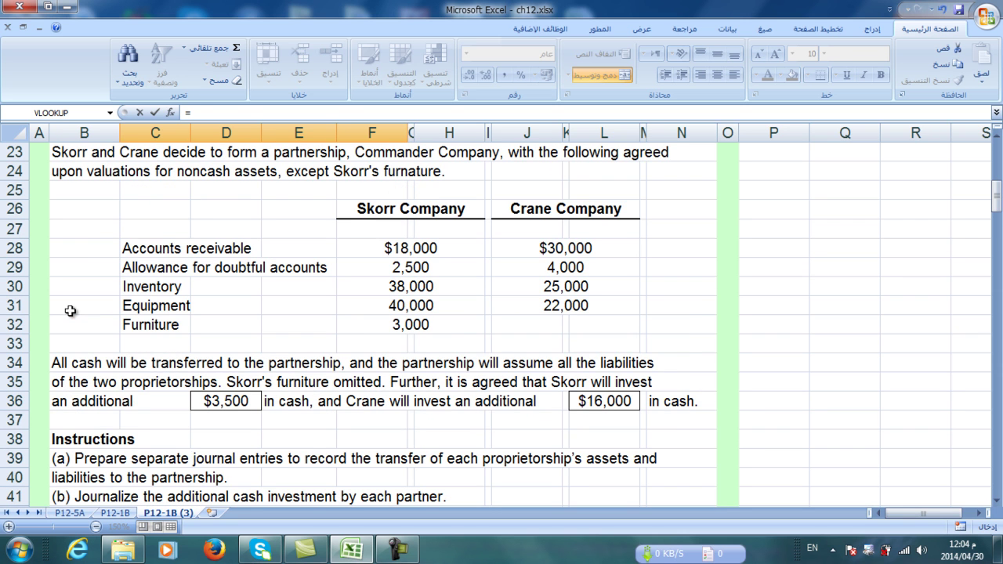
left_click(132, 249)
key("Return")
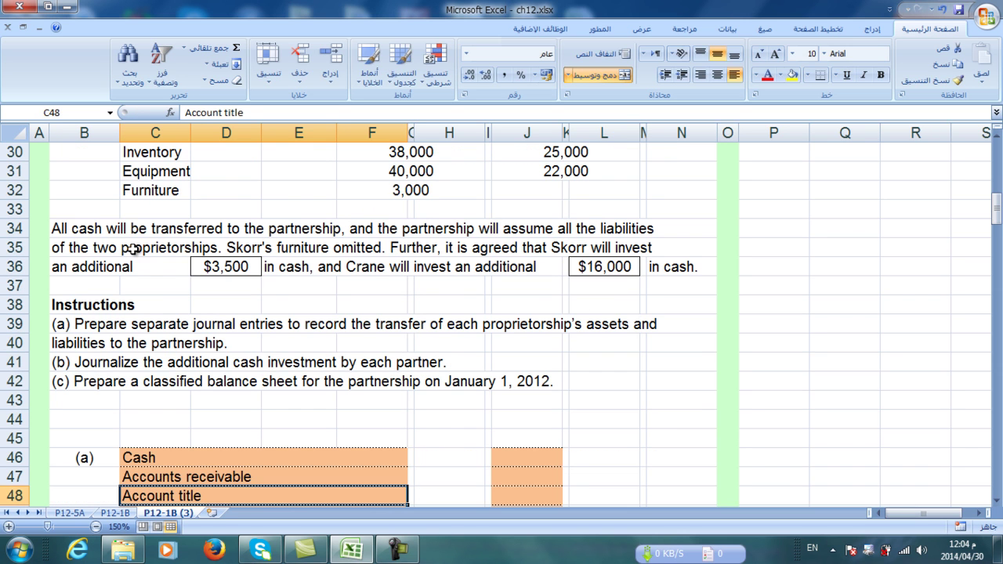
type("=")
scroll(132, 249, "up", 2)
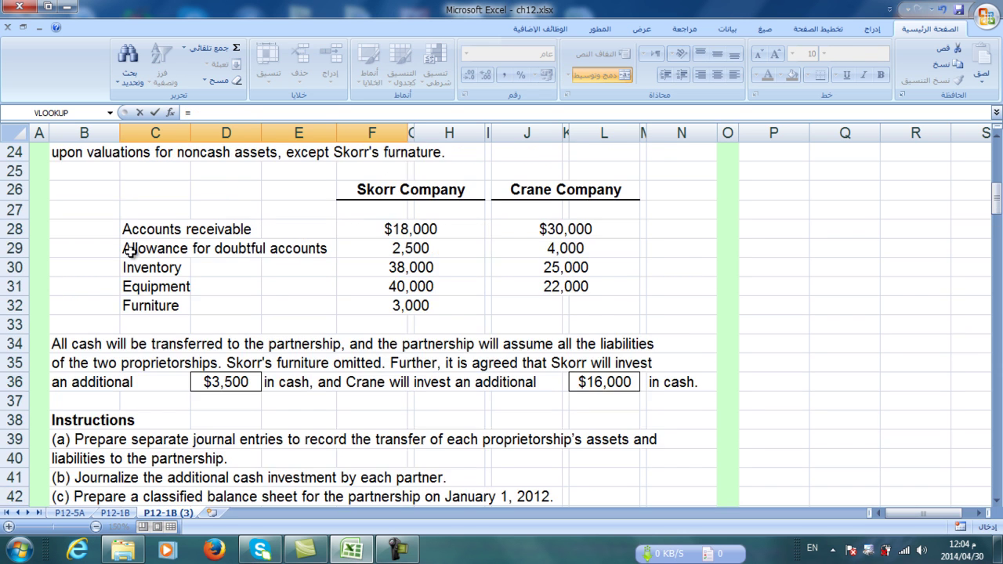
left_click(126, 267)
key("Return")
Step: Link account title C49 to the Equipment label in C31 of the valuation table
type("=")
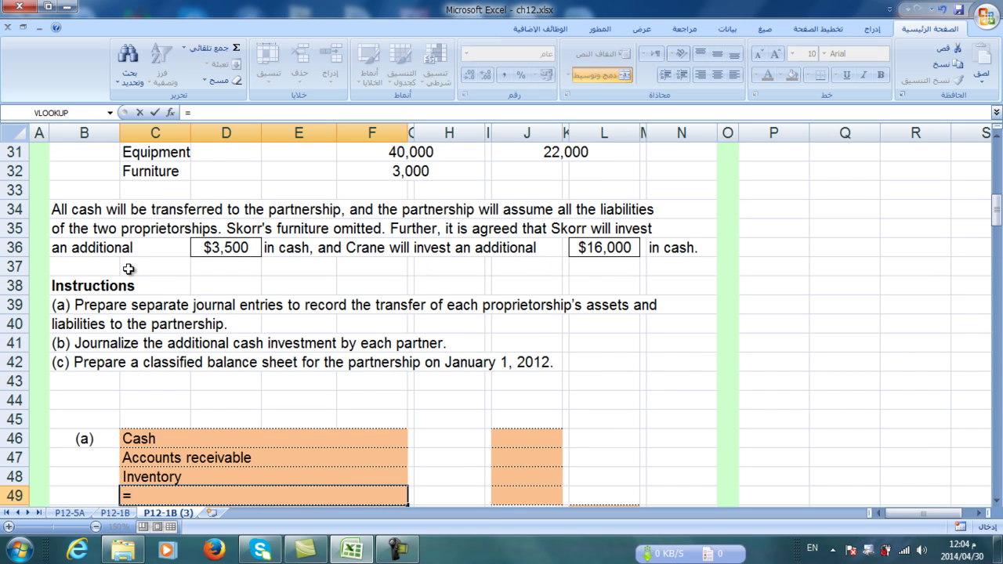
scroll(128, 269, "up", 2)
left_click(129, 268)
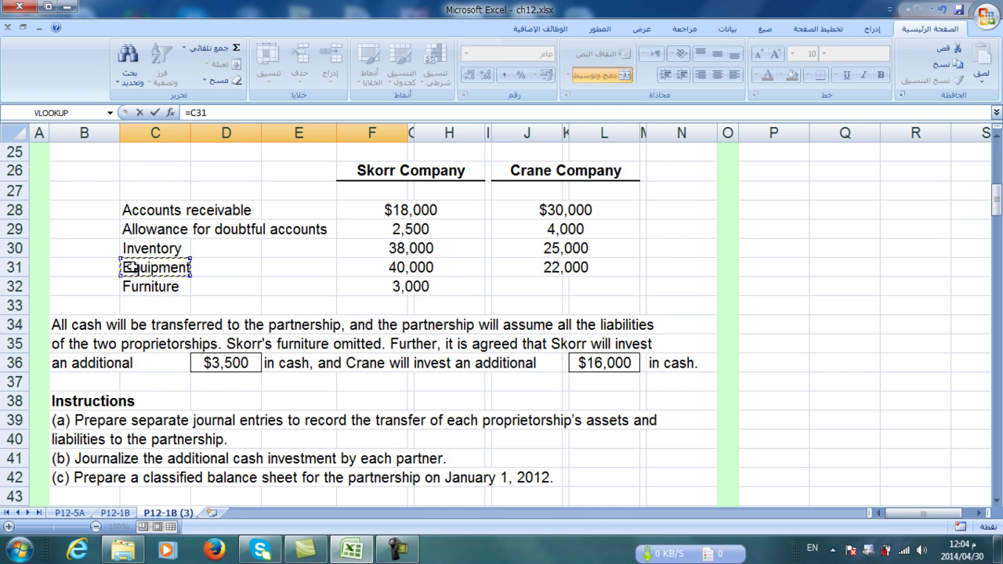
key("Return")
Step: Link the first credit account title, C50, to the Allowance for doubtful accounts label in C29
scroll(128, 267, "down", 1)
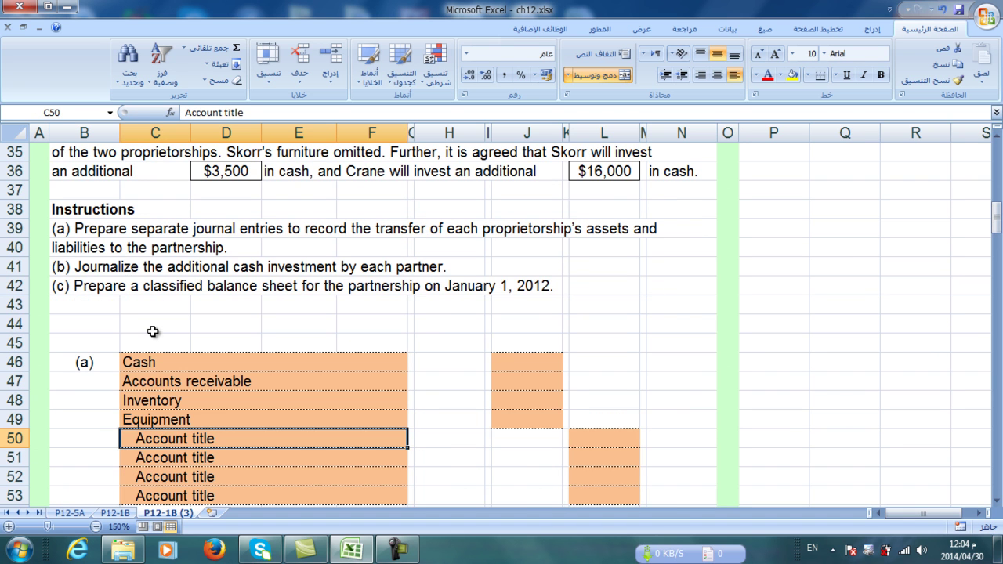
type("=")
scroll(110, 323, "up", 3)
left_click(140, 208)
key("Return")
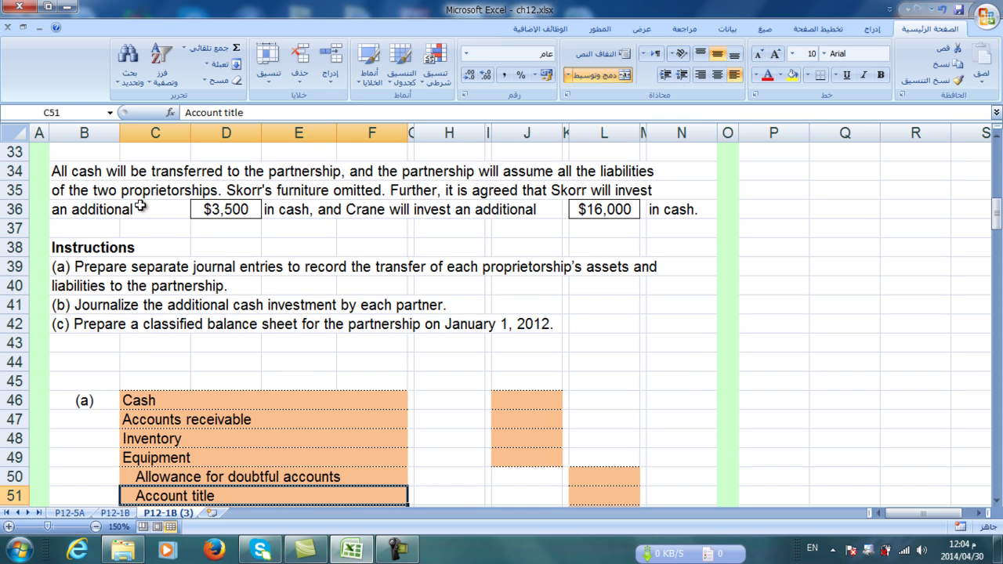
Step: Link credit account titles C51 and C52 to the Notes payable and Accounts payable labels in B17 and B18 of the trial balance
type("=")
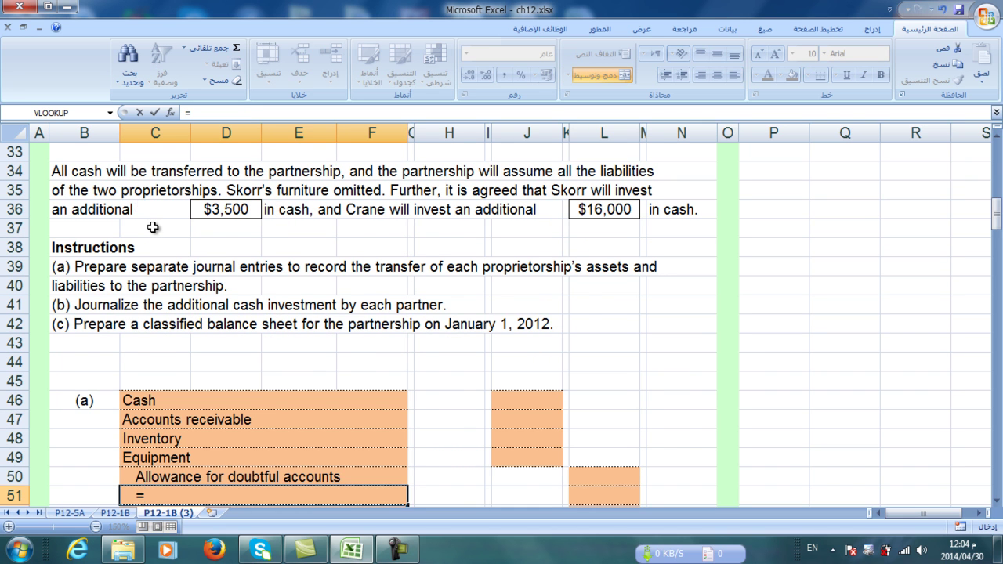
scroll(153, 227, "up", 6)
left_click(70, 191)
key("Return")
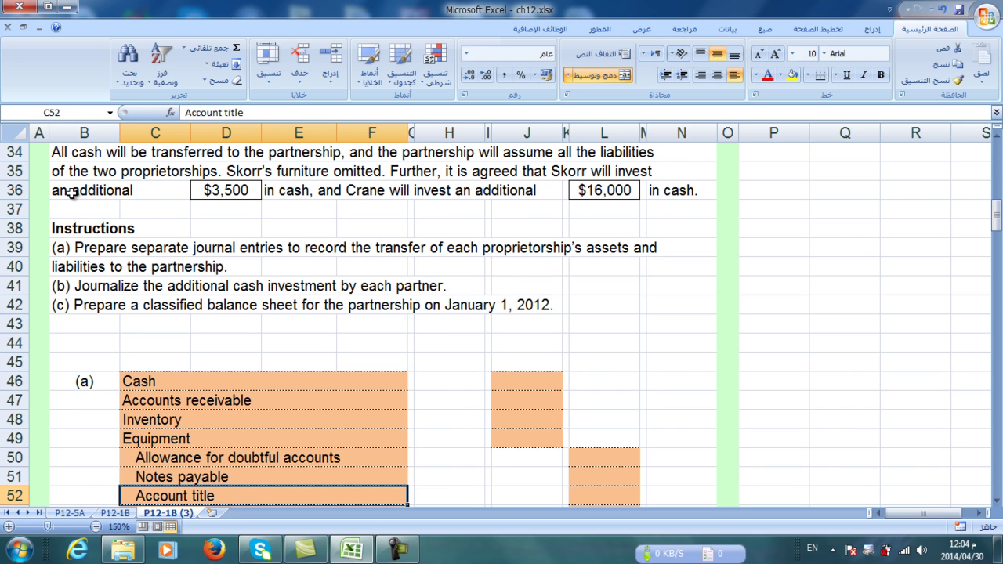
type("=")
scroll(70, 190, "up", 4)
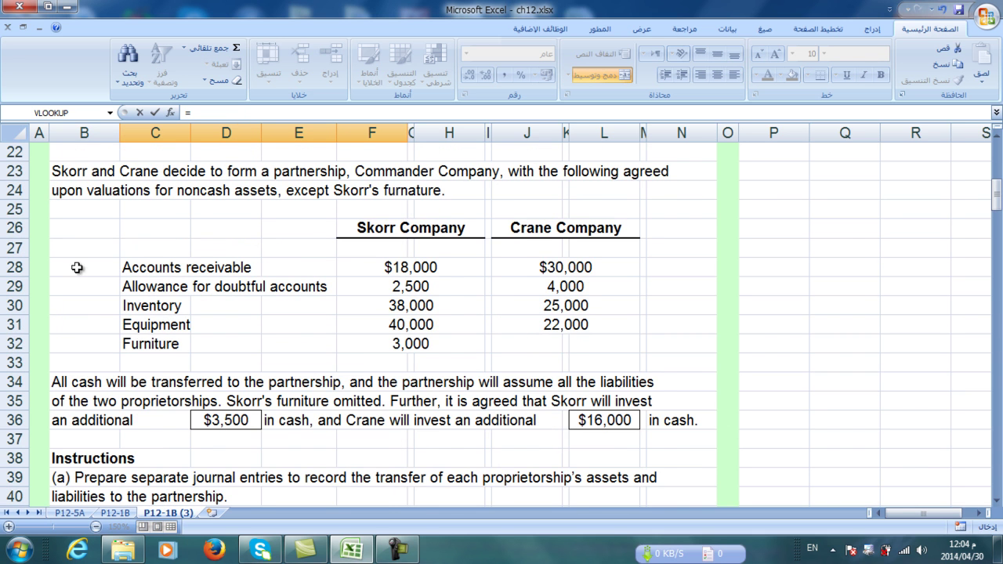
scroll(119, 292, "up", 4)
left_click(69, 308)
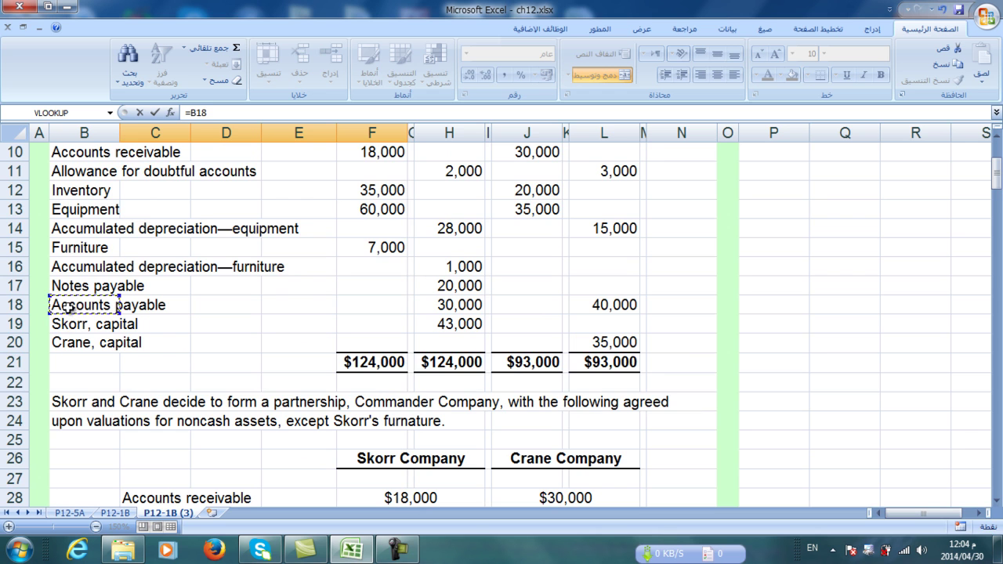
key("Return")
Step: Enter "Skorr, capital" as the last credit account title in C53
scroll(67, 315, "down", 1)
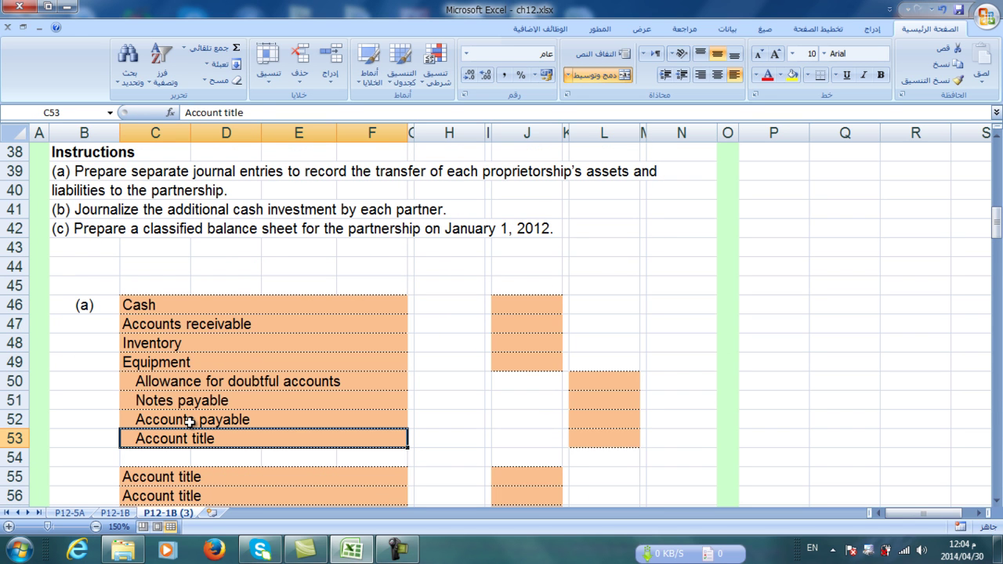
type("Skorr, capital")
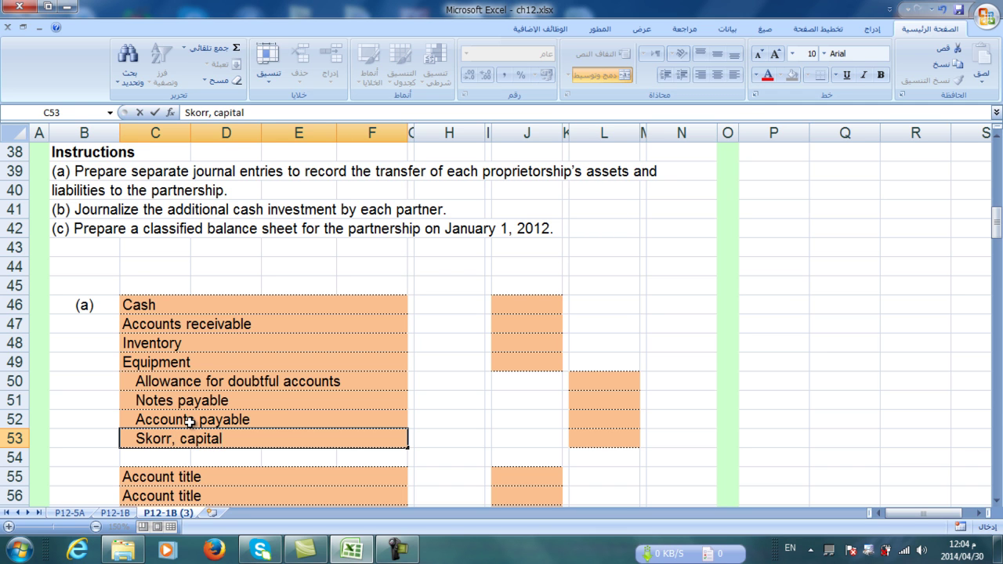
key("Return")
Step: Set the Cash debit amount in J46 to reference Skorr Company's cash balance in F9
left_click(517, 304)
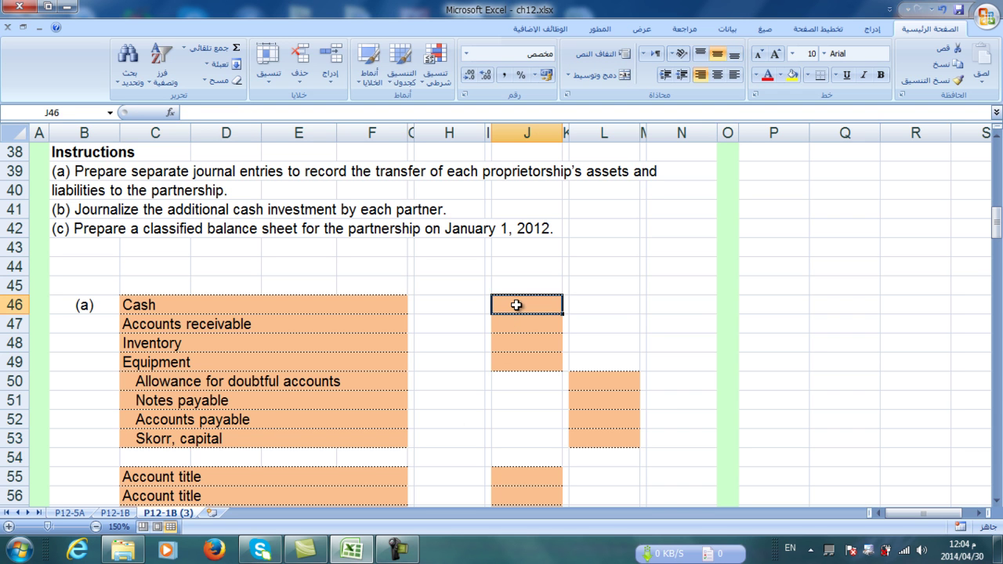
type("=")
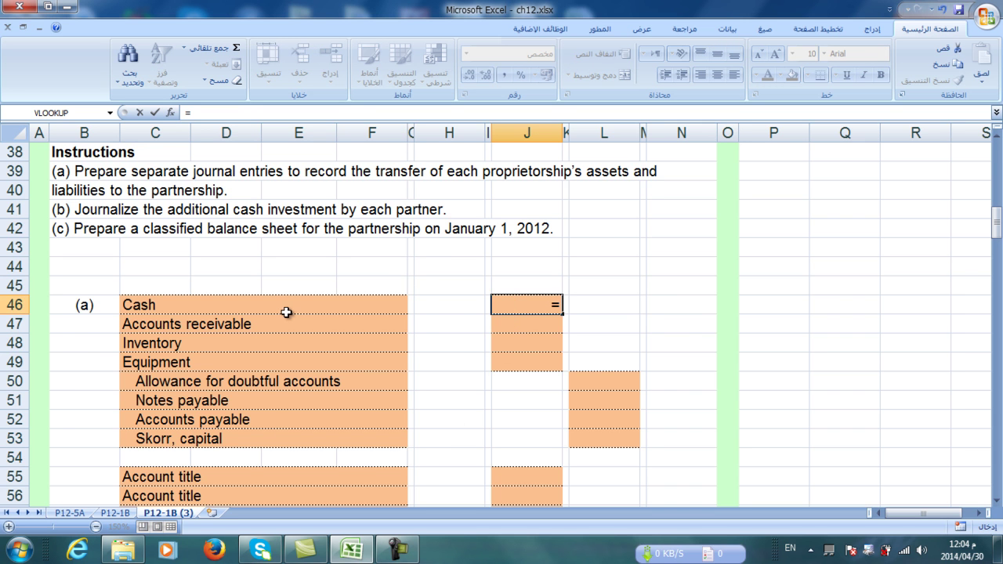
scroll(290, 310, "up", 11)
scroll(287, 313, "up", 2)
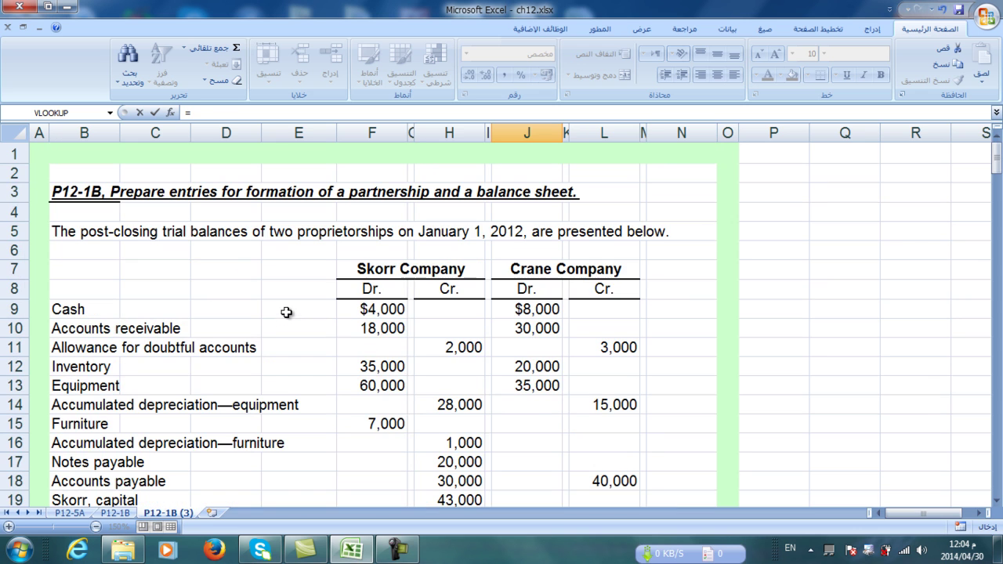
left_click(395, 307)
key("Return")
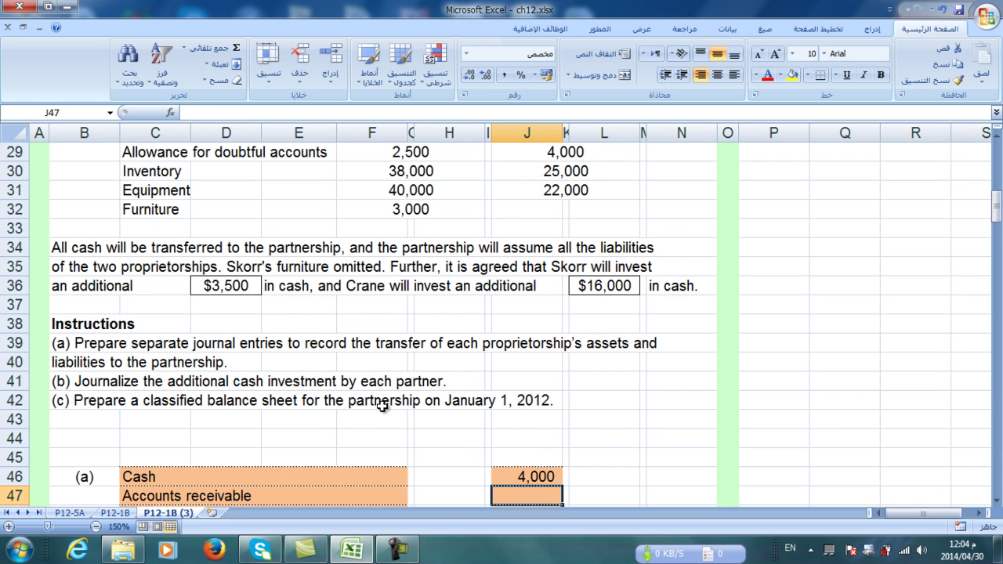
Step: Set the Accounts receivable debit amount in J47 to reference Skorr Company's agreed valuation in F28
type("=")
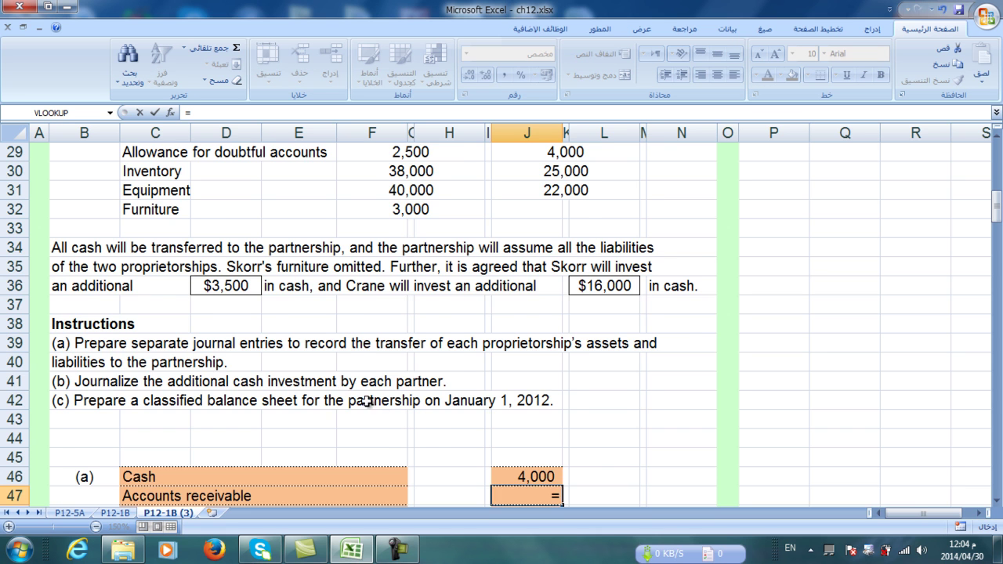
scroll(356, 395, "up", 1)
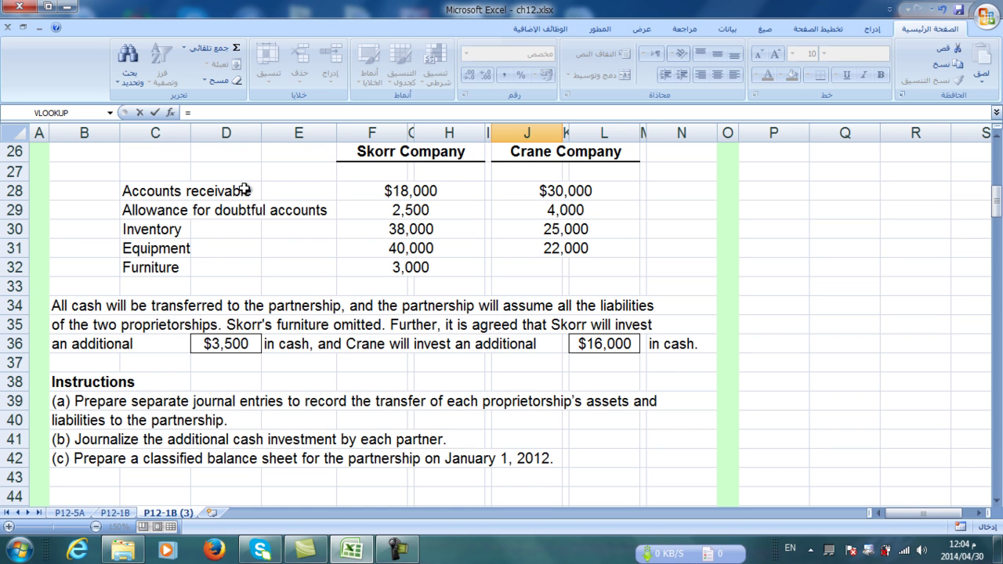
left_click(414, 192)
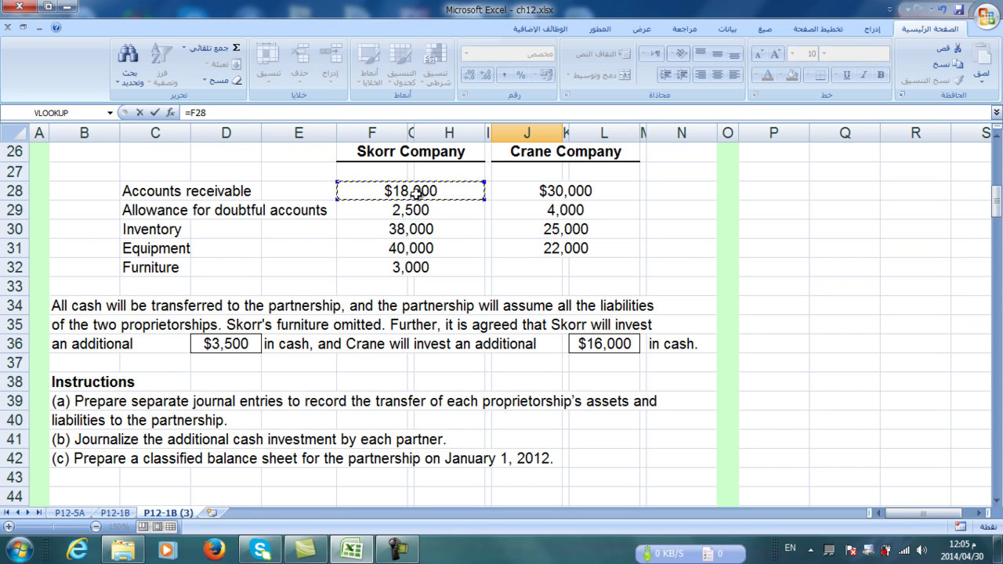
key("Return")
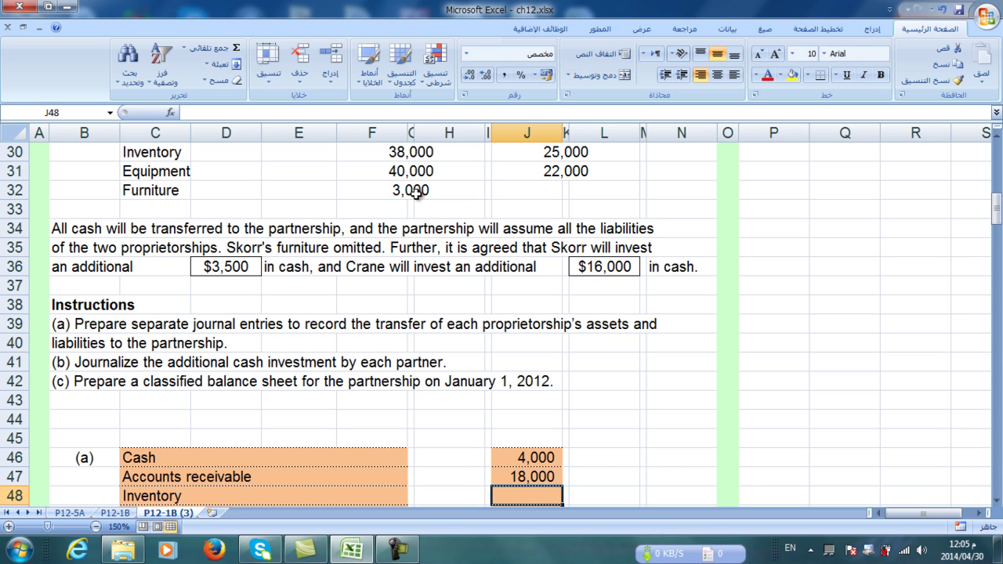
Step: Set the Inventory and Equipment debit amounts in J48 and J49 to reference Skorr Company's agreed valuations in F30 and F31
type("=")
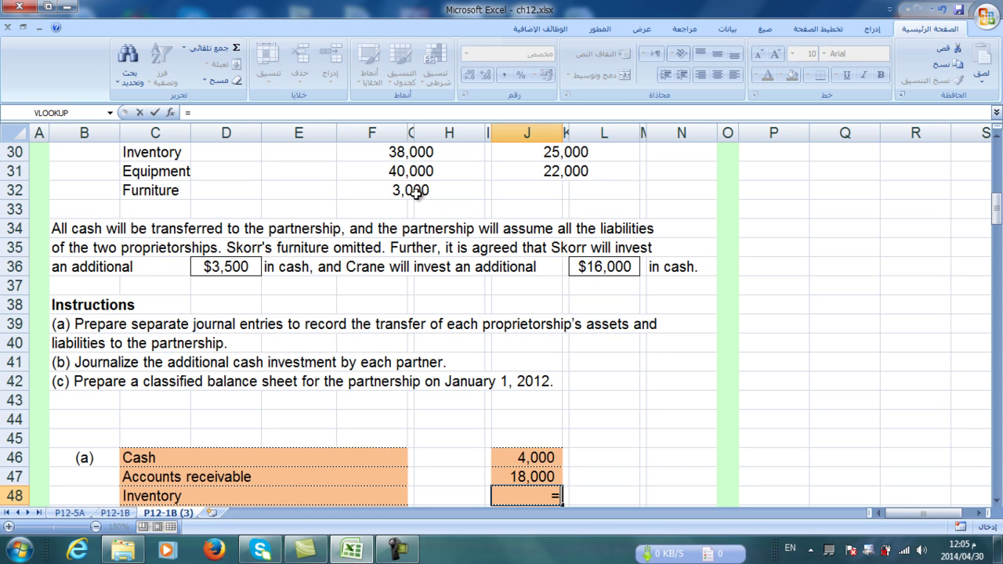
left_click(420, 151)
scroll(421, 152, "up", 2)
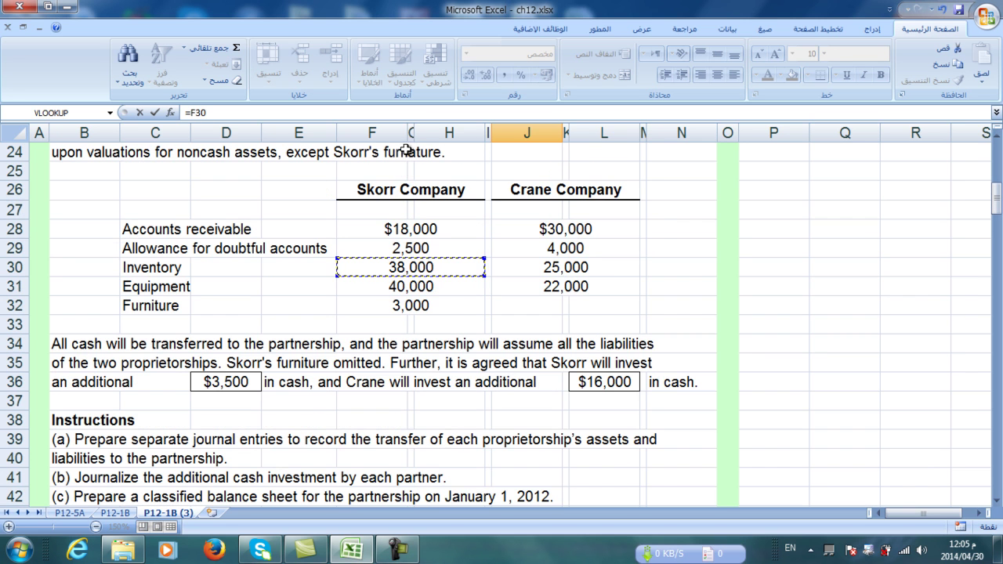
key("Return")
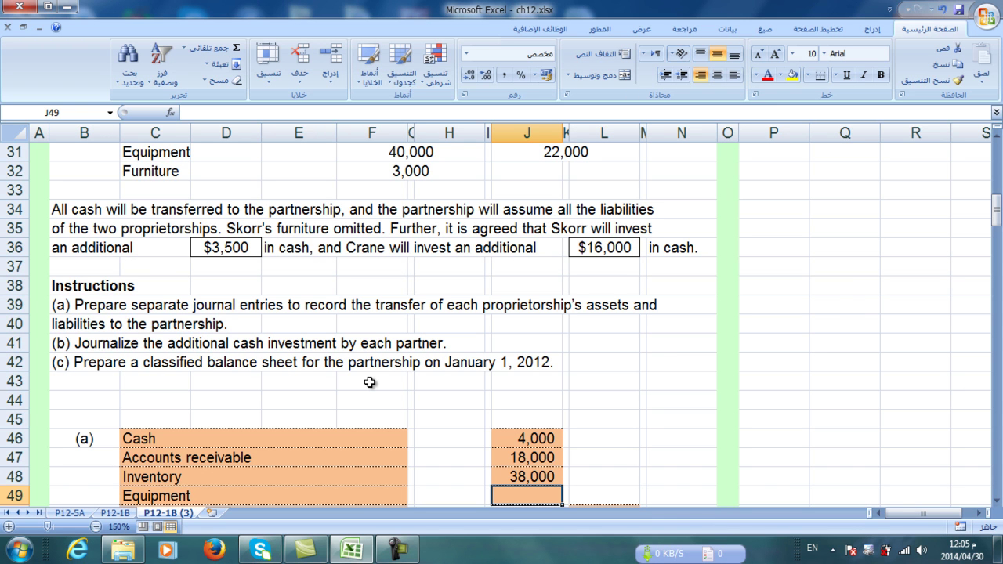
type("=")
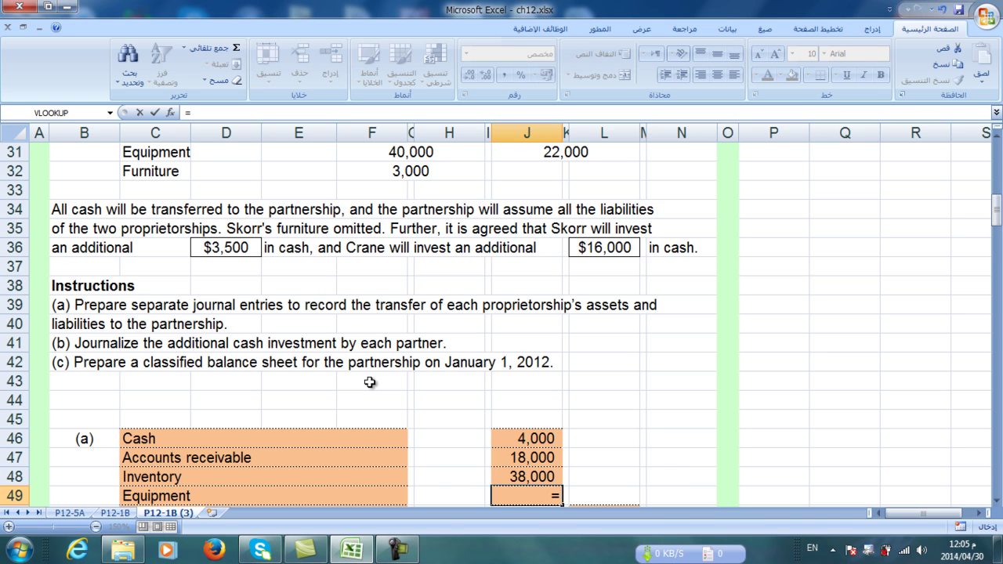
left_click(411, 155)
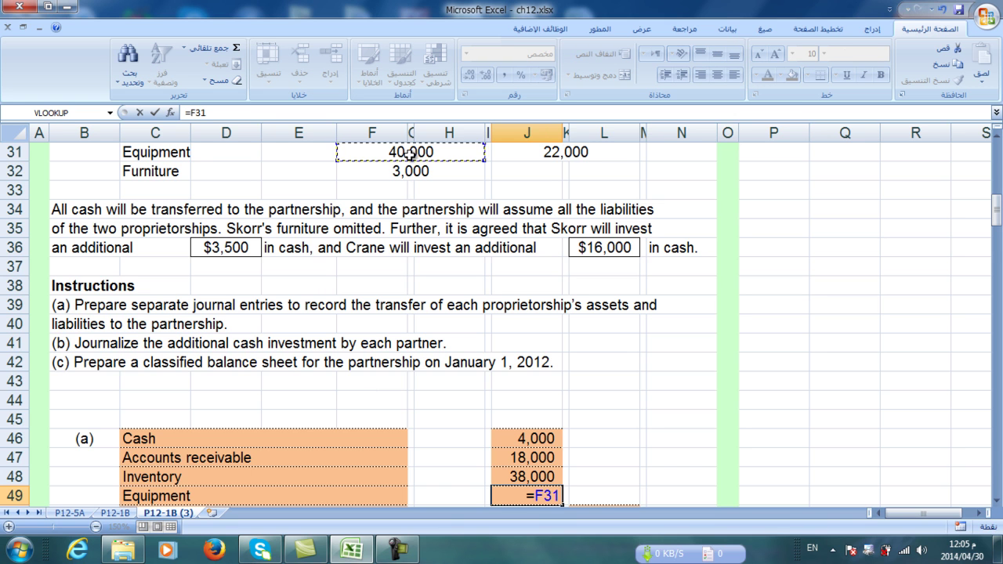
key("Return")
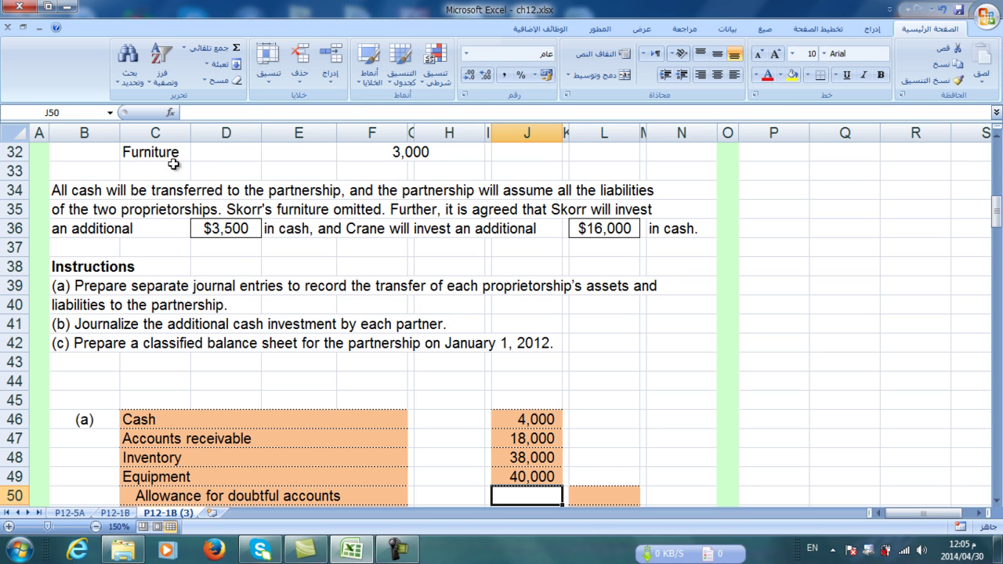
Step: Set the Allowance for doubtful accounts credit amount in L50 to reference Skorr Company's agreed valuation in F29
scroll(269, 326, "down", 2)
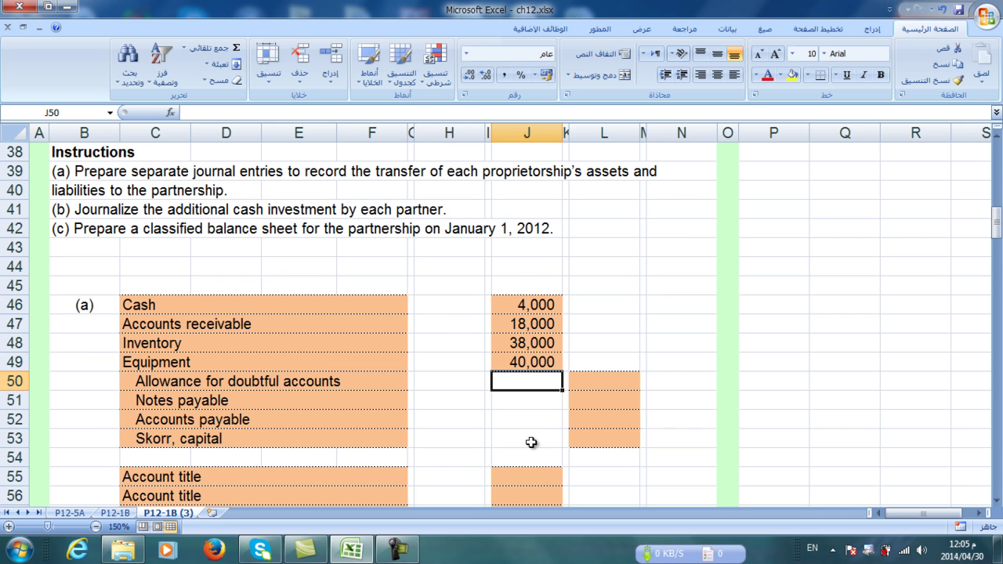
left_click(613, 379)
type("=")
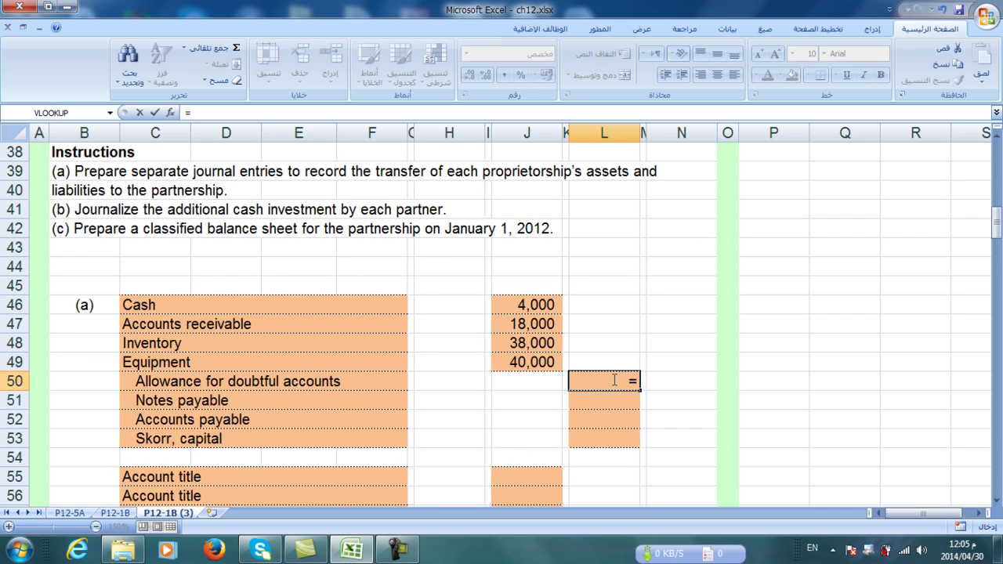
scroll(613, 380, "up", 4)
left_click(401, 207)
key("Return")
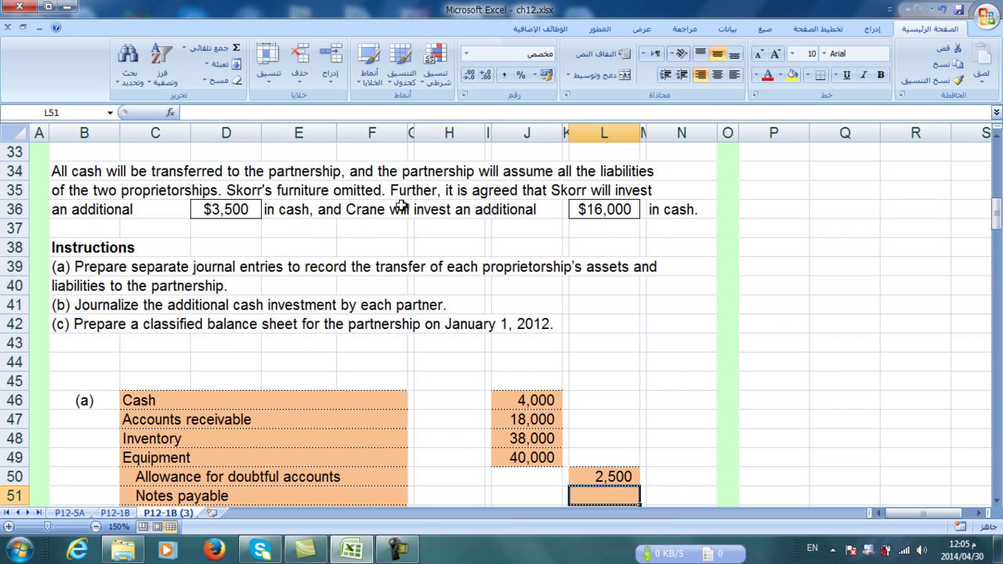
Step: Set the Notes payable credit amount in L51 to reference Skorr Company's trial balance amount in H17
type("=")
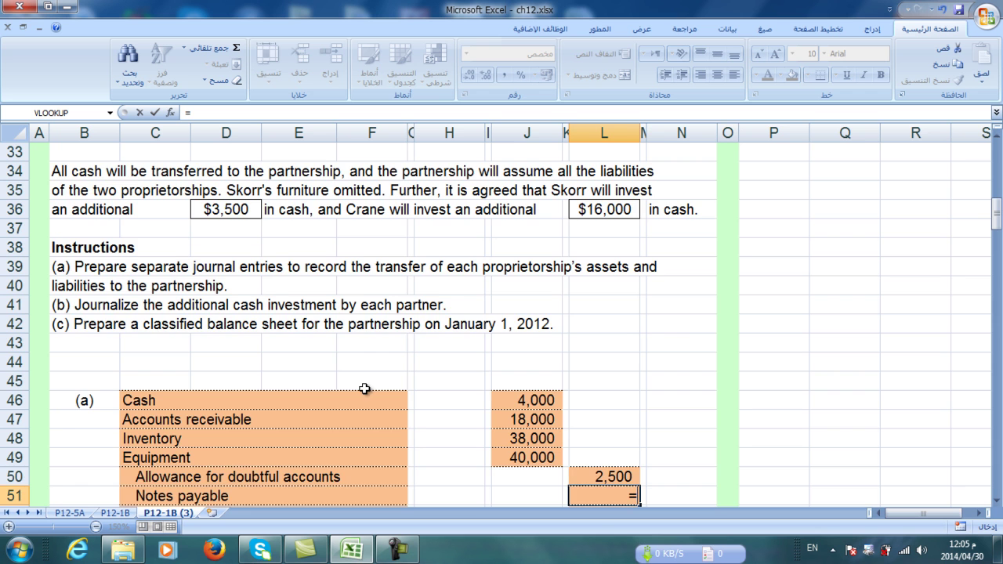
scroll(365, 389, "up", 2)
scroll(364, 388, "up", 2)
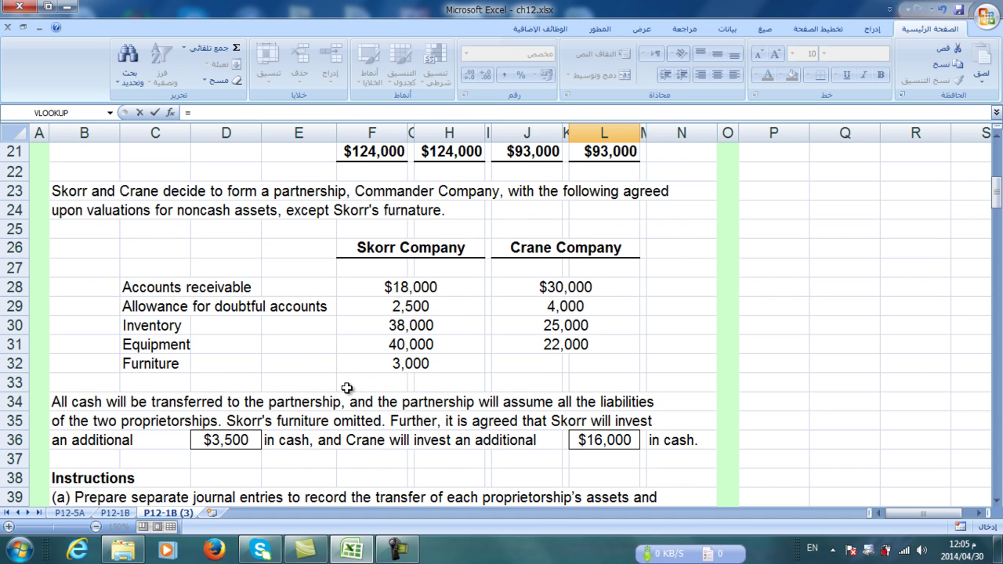
scroll(347, 388, "up", 2)
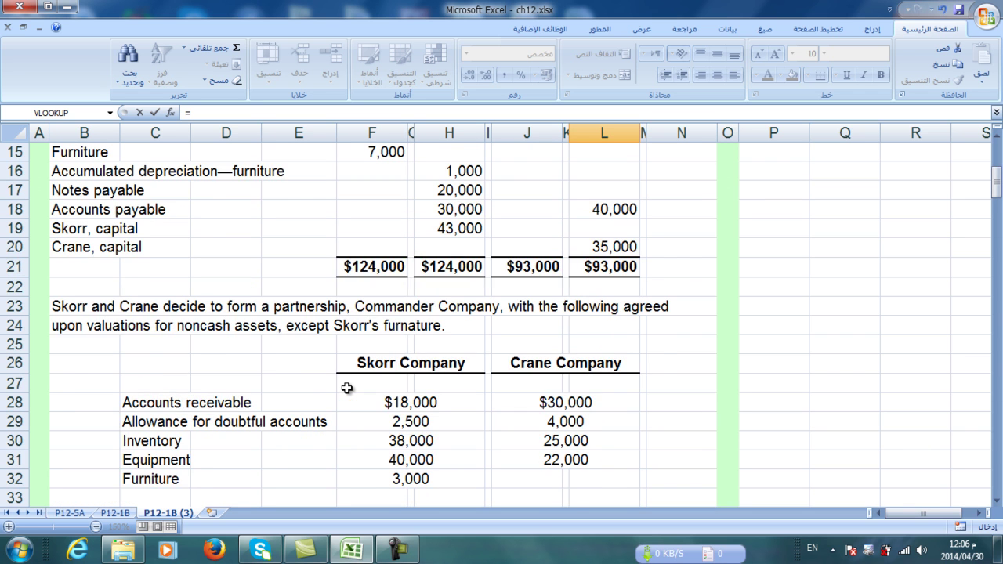
scroll(346, 388, "up", 1)
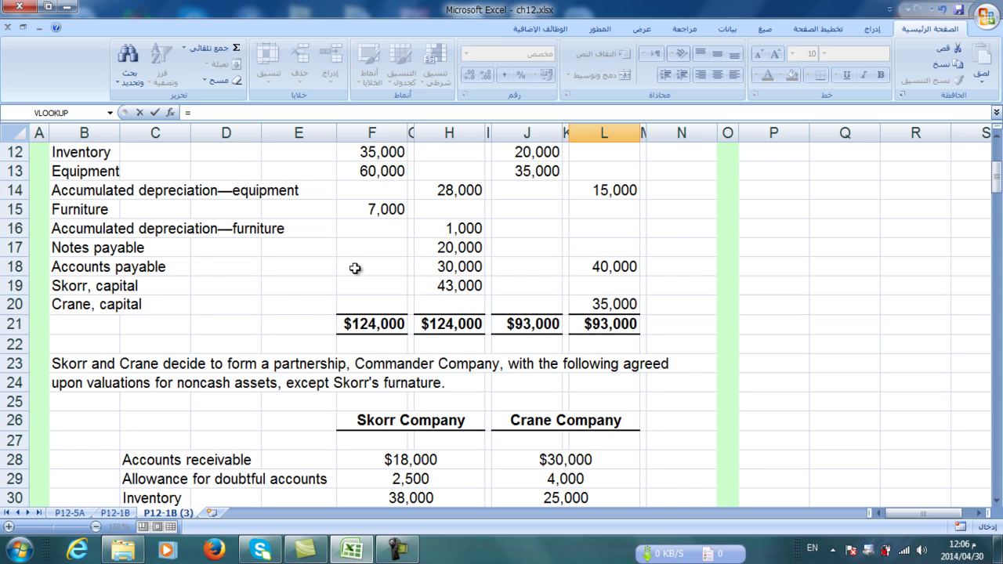
left_click(456, 247)
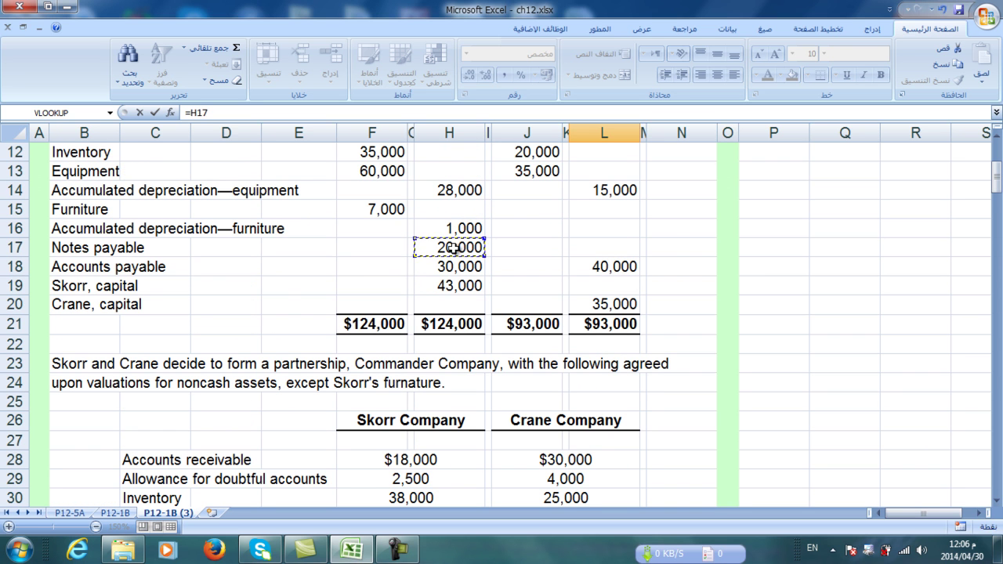
key("Return")
Step: Set the Accounts payable credit amount in L52 to reference Skorr Company's trial balance amount in H18
type("=")
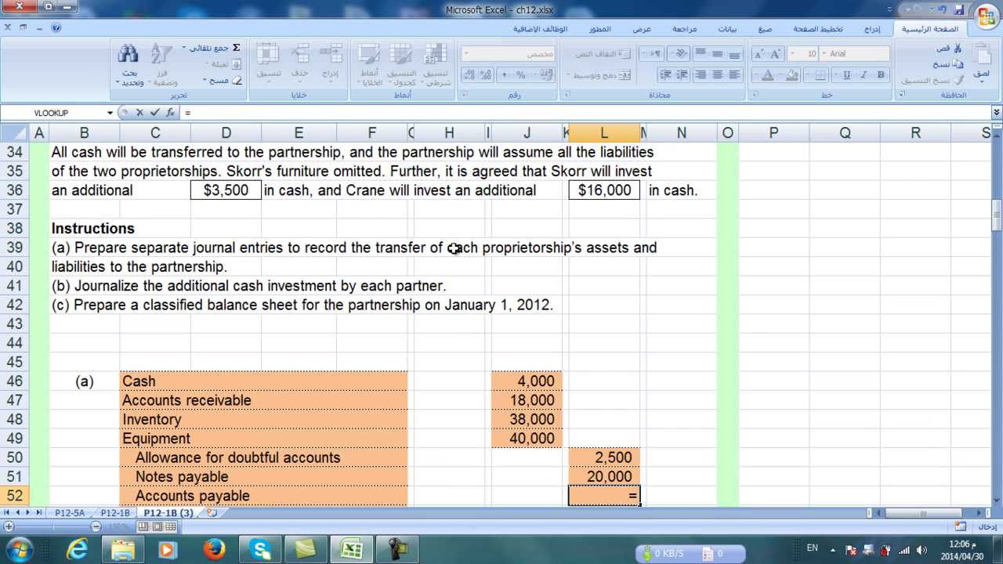
scroll(453, 248, "up", 3)
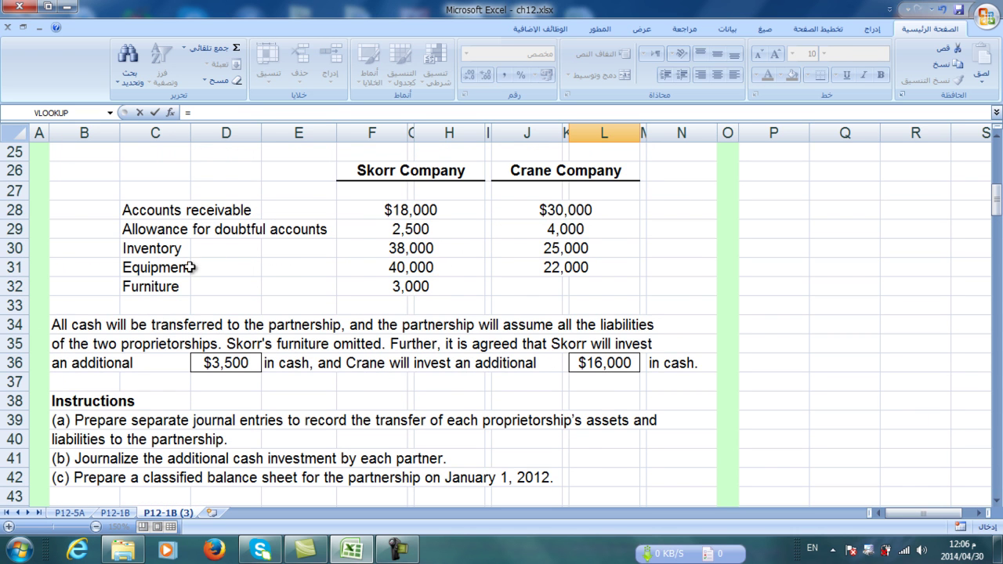
scroll(189, 267, "up", 4)
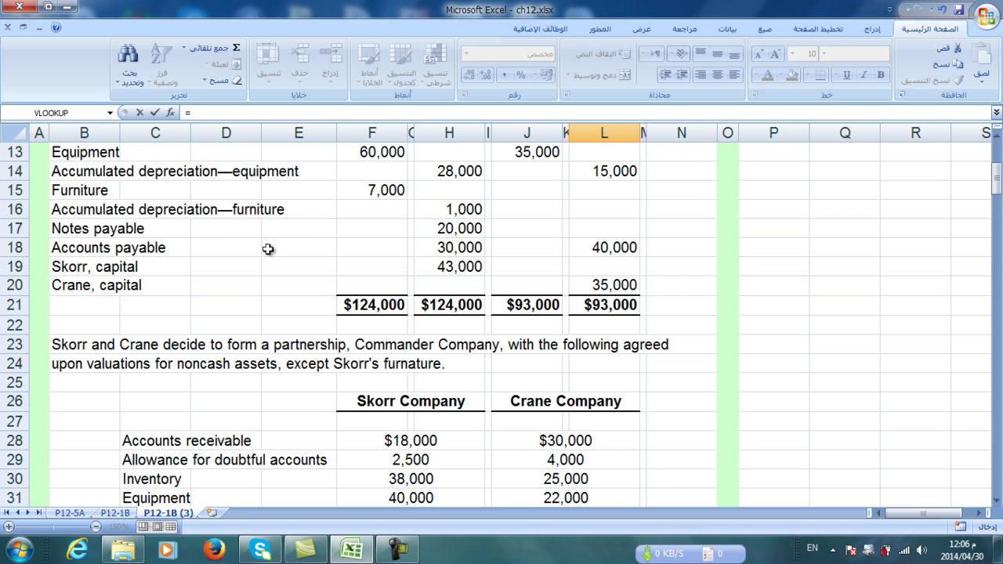
left_click(455, 248)
key("Return")
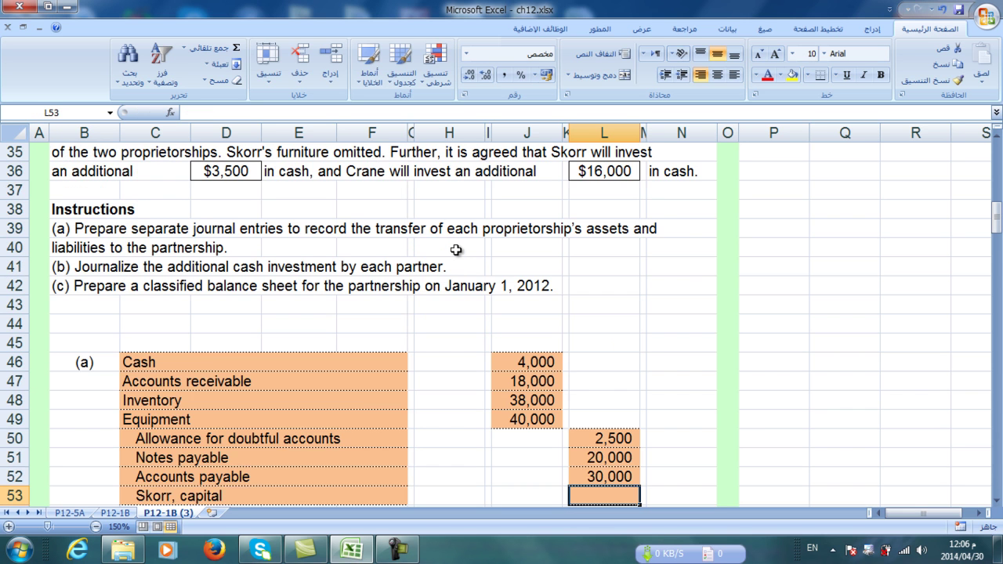
scroll(484, 352, "down", 2)
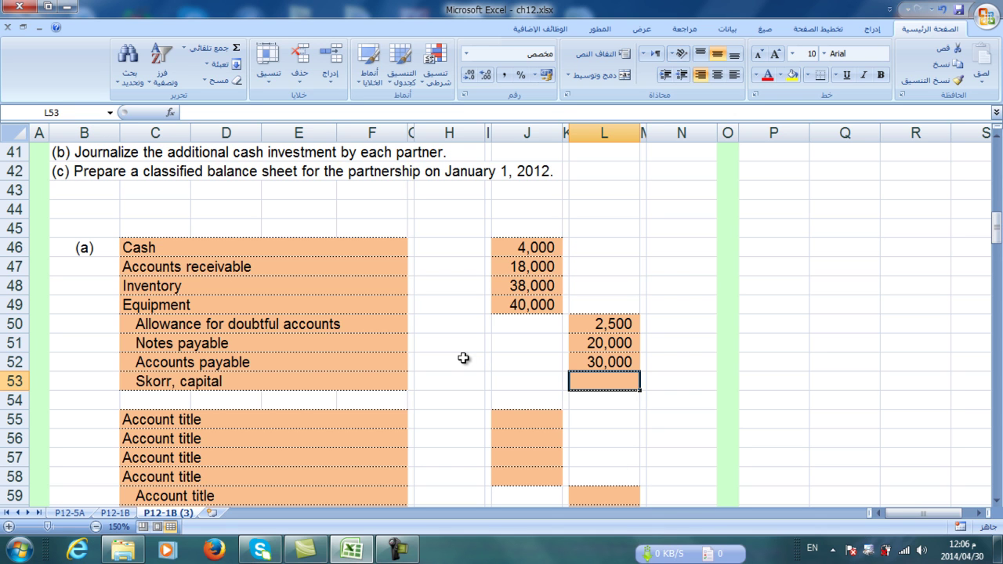
type("=")
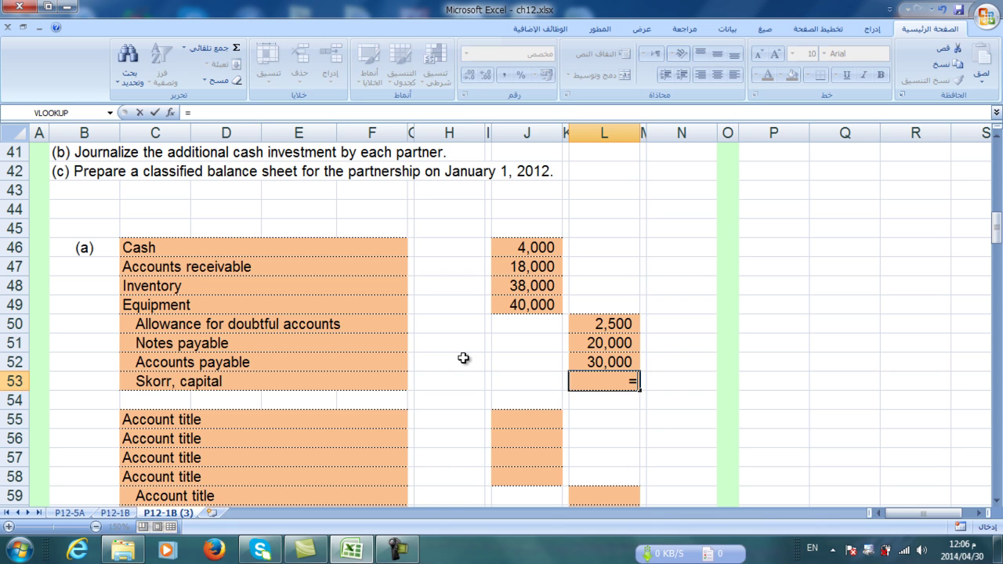
left_click(526, 247)
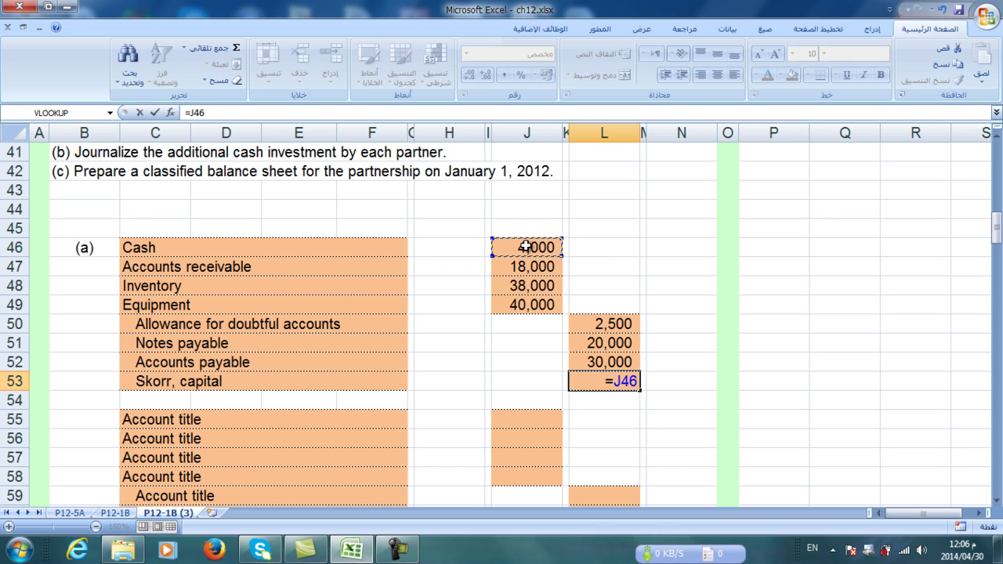
key("Escape")
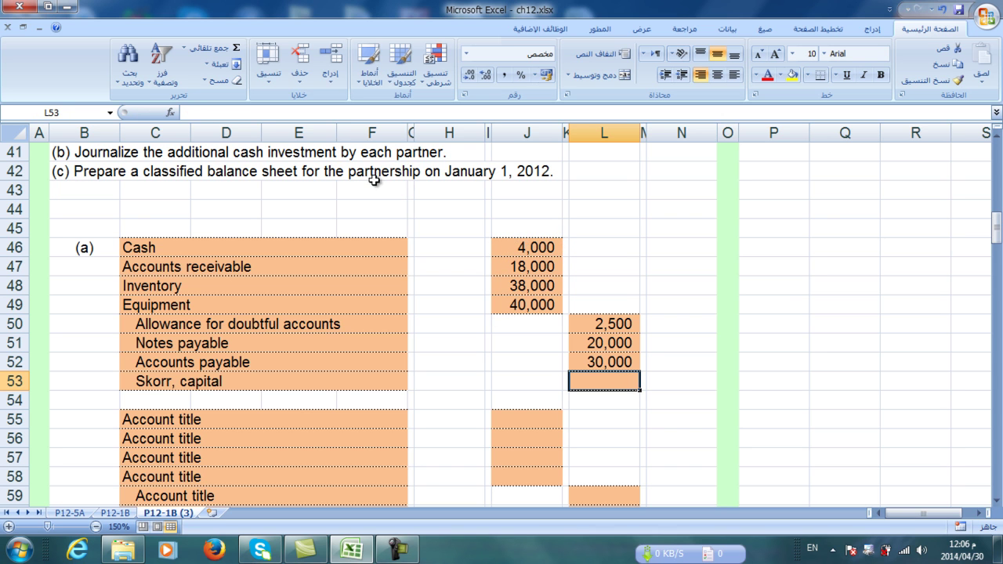
Step: Calculate the Skorr, capital credit in L53 with =SUM(J46:J49)-SUM(L50:L52) and fill the cell yellow
left_click(229, 48)
left_click_drag(540, 247, 538, 300)
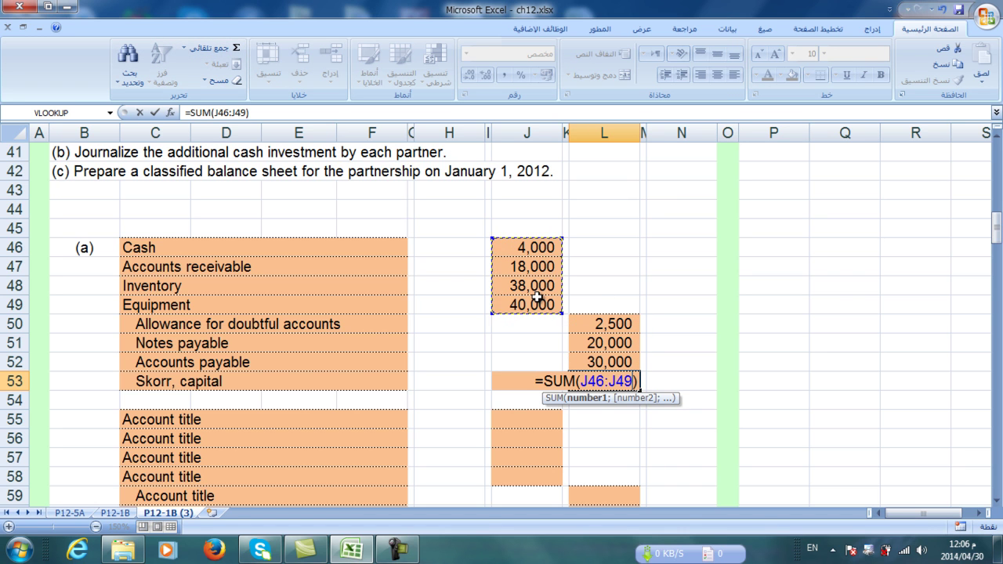
left_click(267, 115)
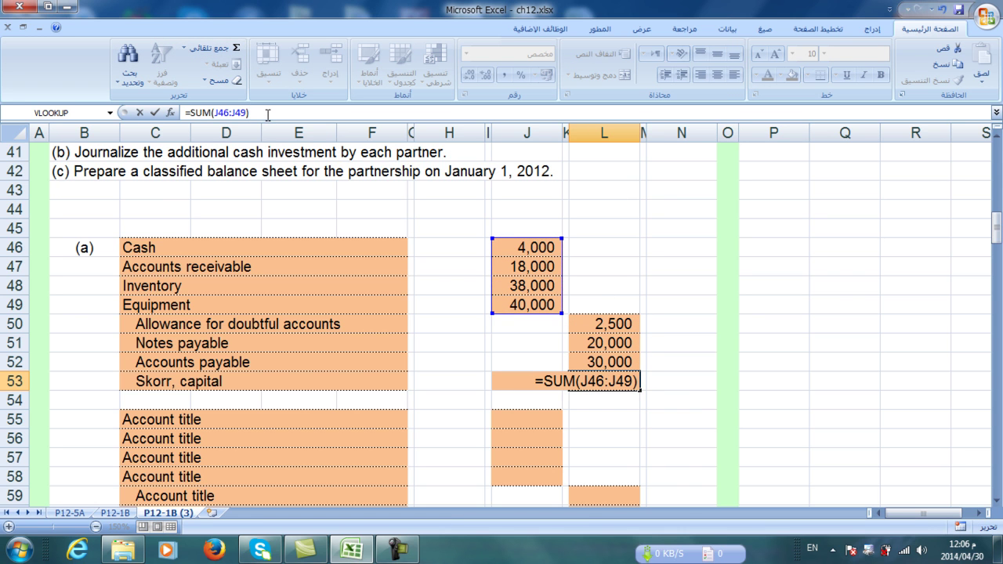
type("-s")
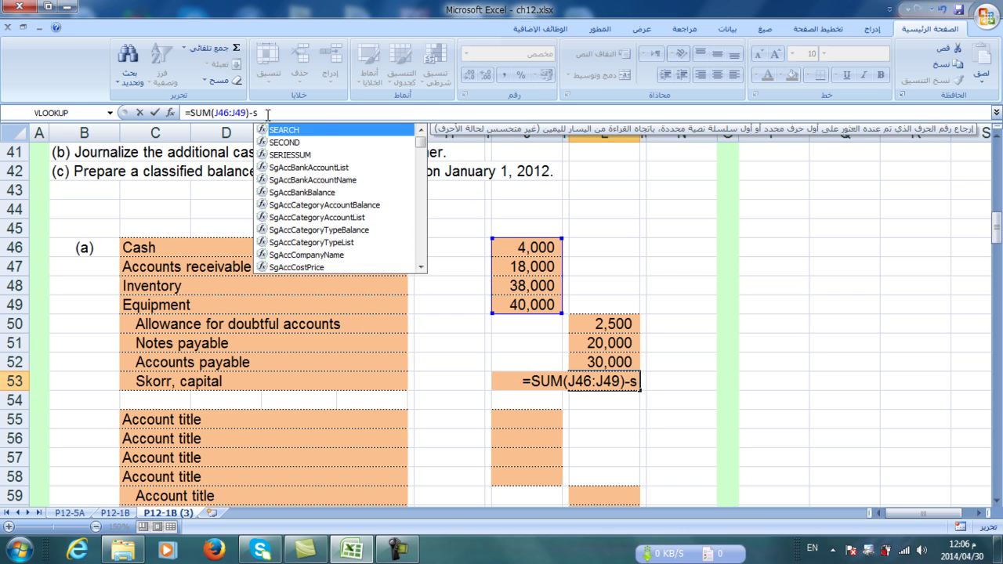
type("um(")
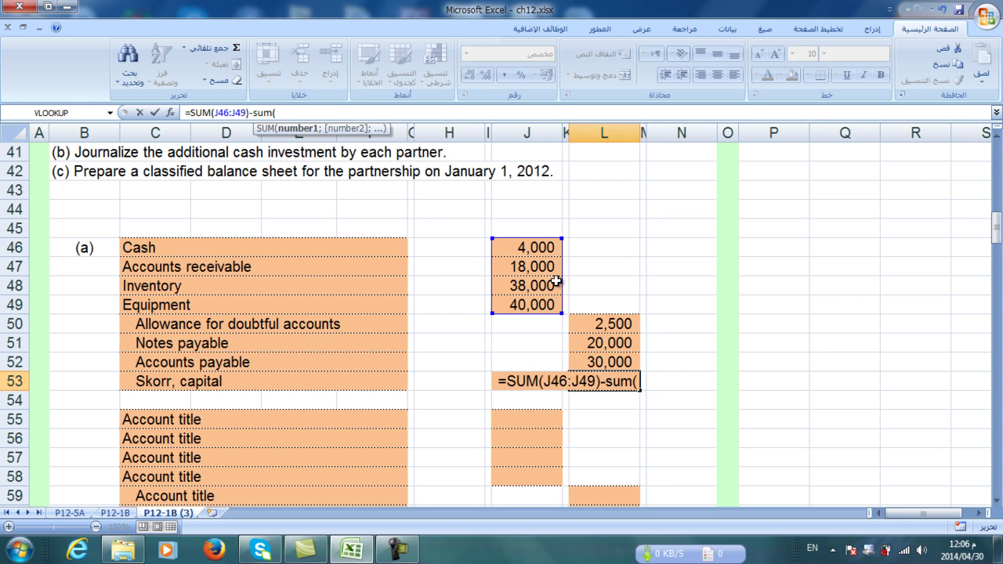
left_click_drag(609, 323, 613, 357)
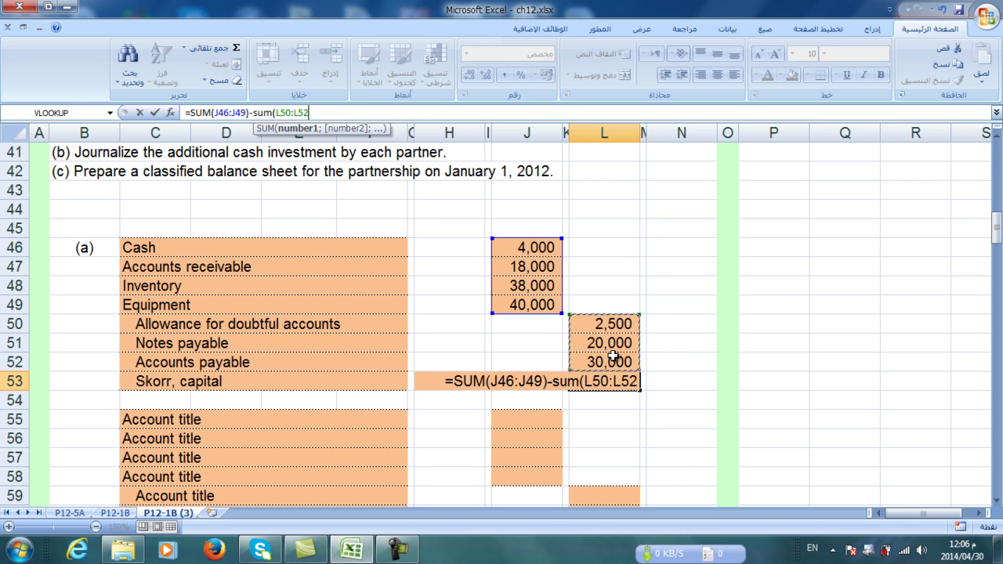
type(")")
key("Return")
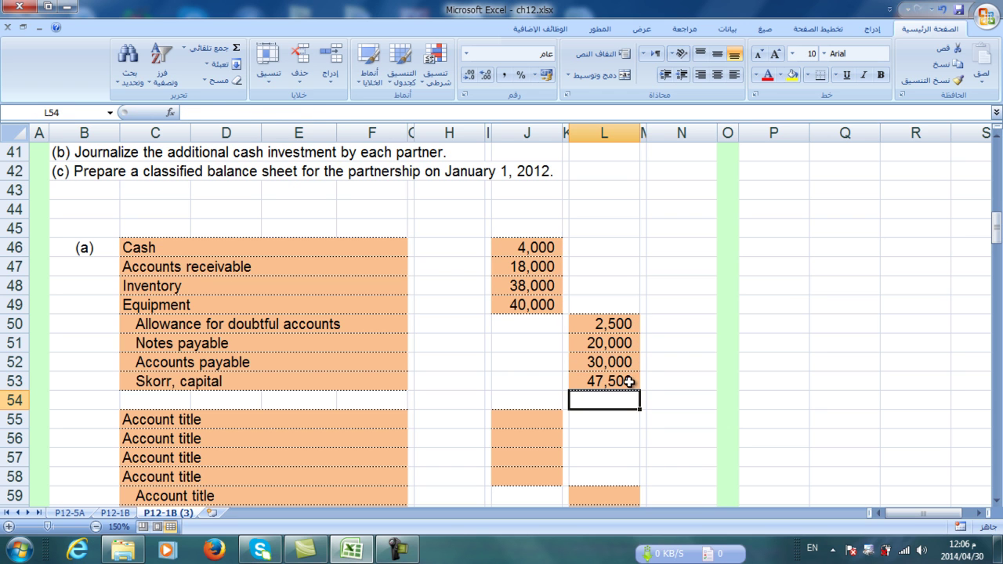
left_click(625, 381)
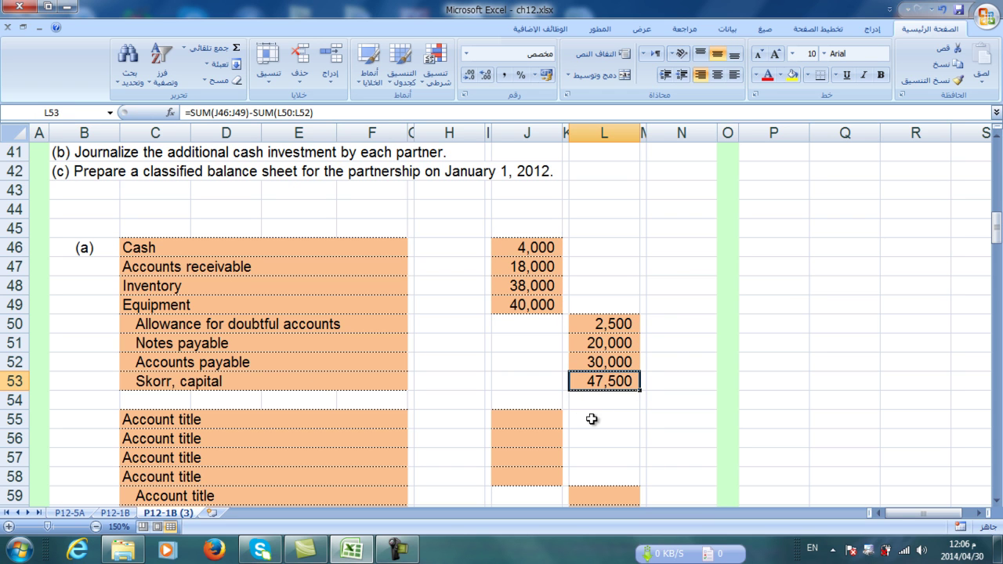
left_click(790, 74)
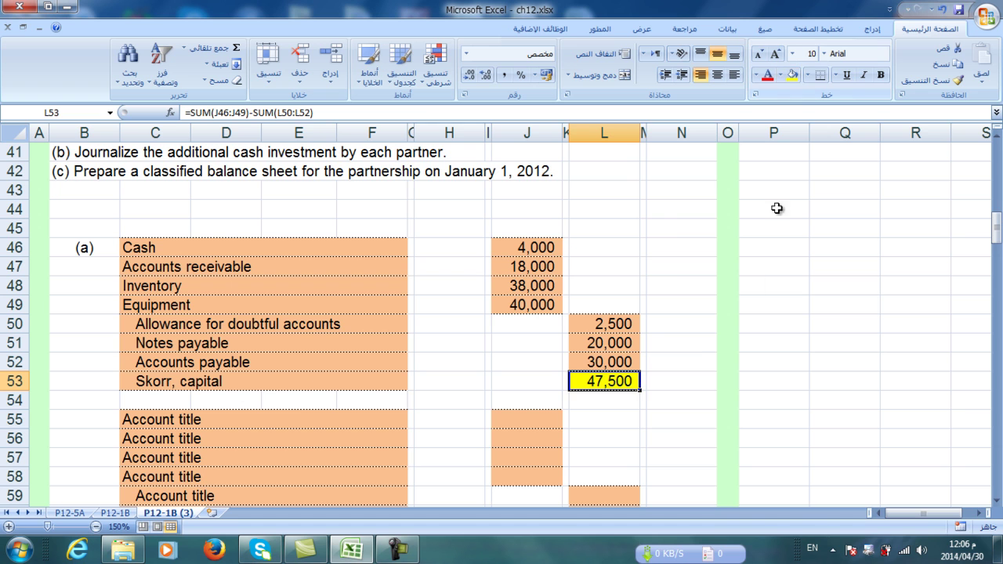
Step: Add check totals beside Skorr's entry: sum the credits L50:L53 in N53 and the debits J46:J49 in N49
left_click(683, 381)
left_click(236, 48)
left_click_drag(608, 381, 613, 321)
key("Return")
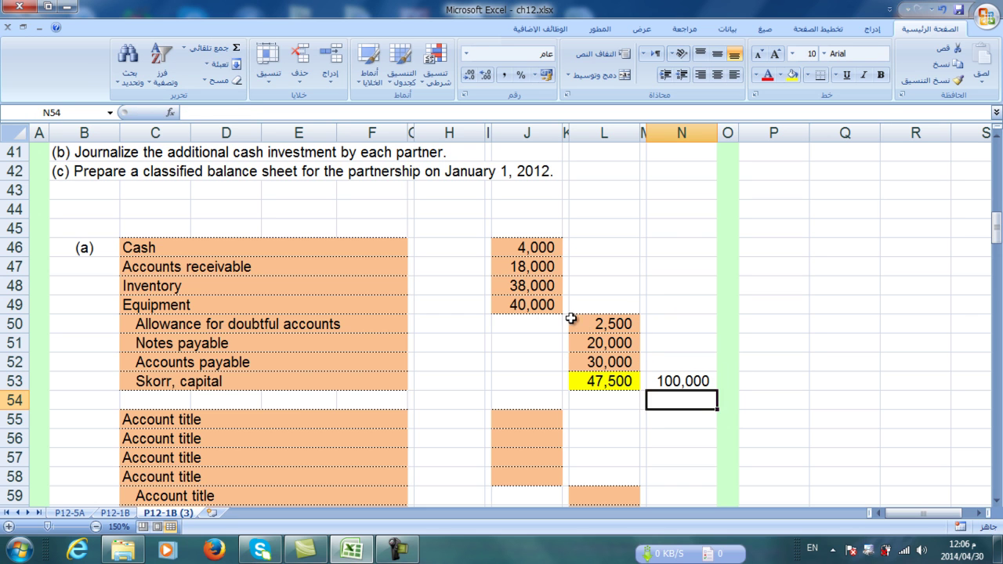
left_click(679, 304)
left_click(232, 48)
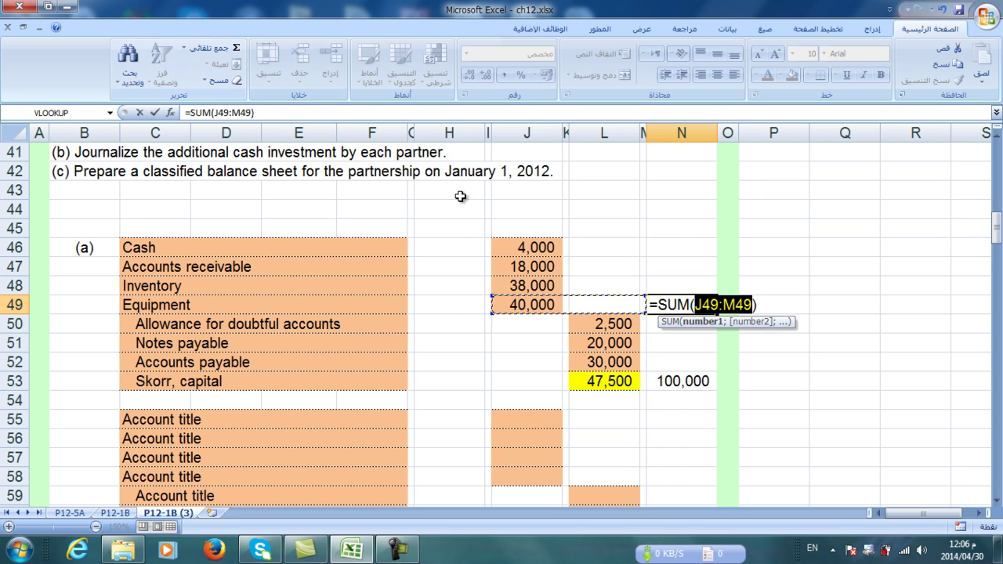
left_click_drag(538, 305, 541, 248)
key("Return")
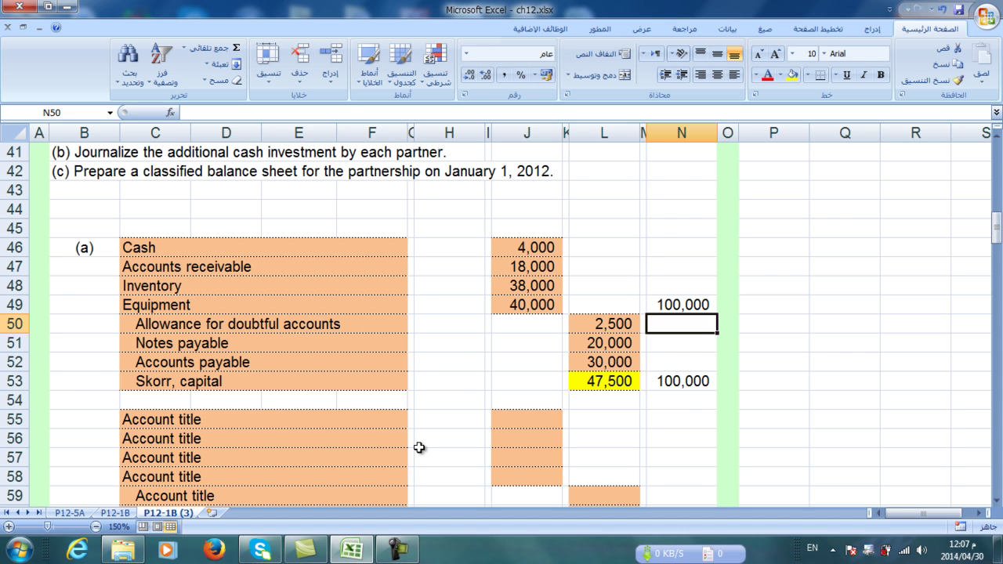
scroll(419, 448, "up", 4)
scroll(406, 439, "down", 5)
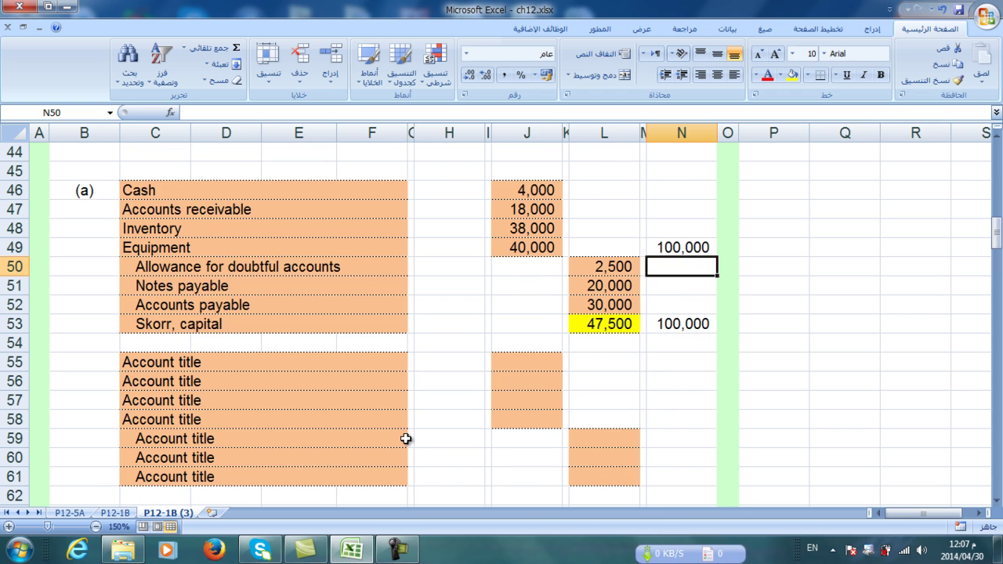
scroll(406, 439, "down", 1)
scroll(406, 439, "up", 3)
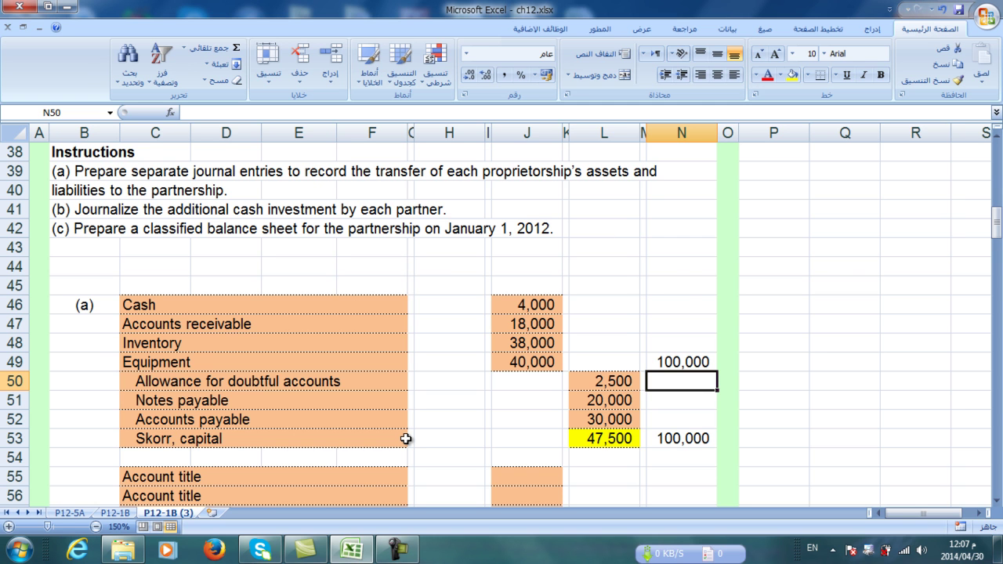
Step: Title the first line of Crane's transfer entry in C55 by referencing the Cash account title in B9
scroll(406, 439, "up", 3)
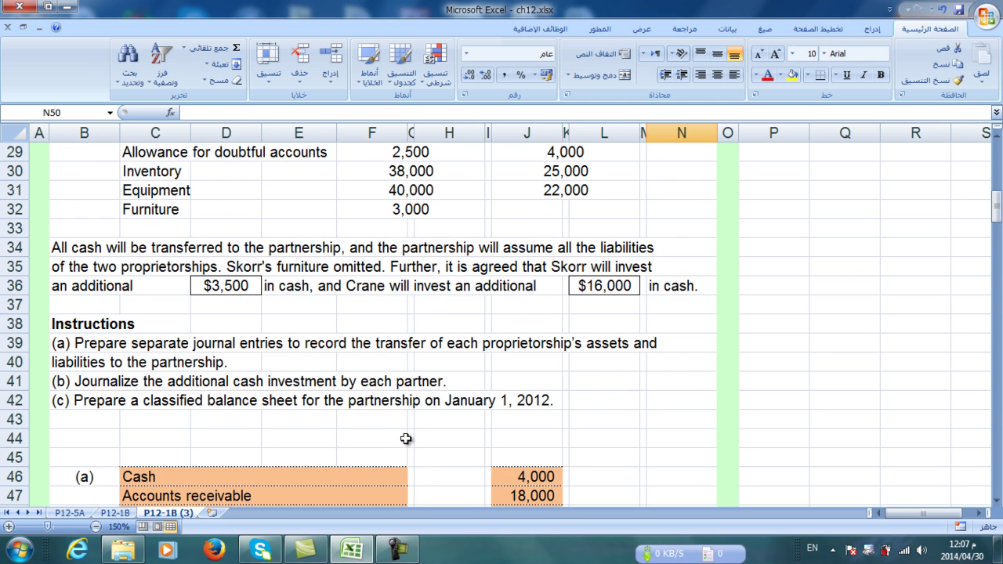
scroll(406, 439, "up", 1)
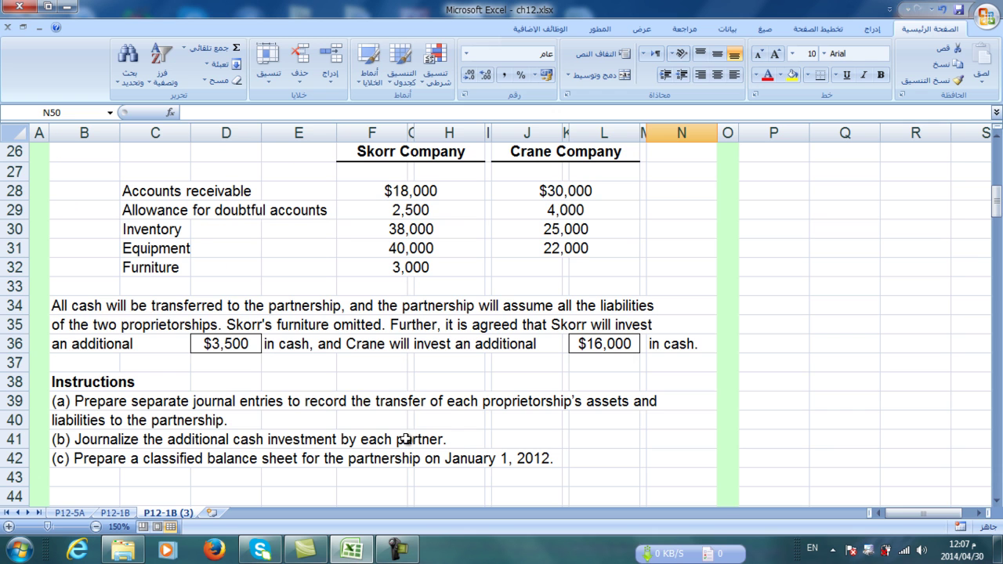
scroll(406, 439, "down", 7)
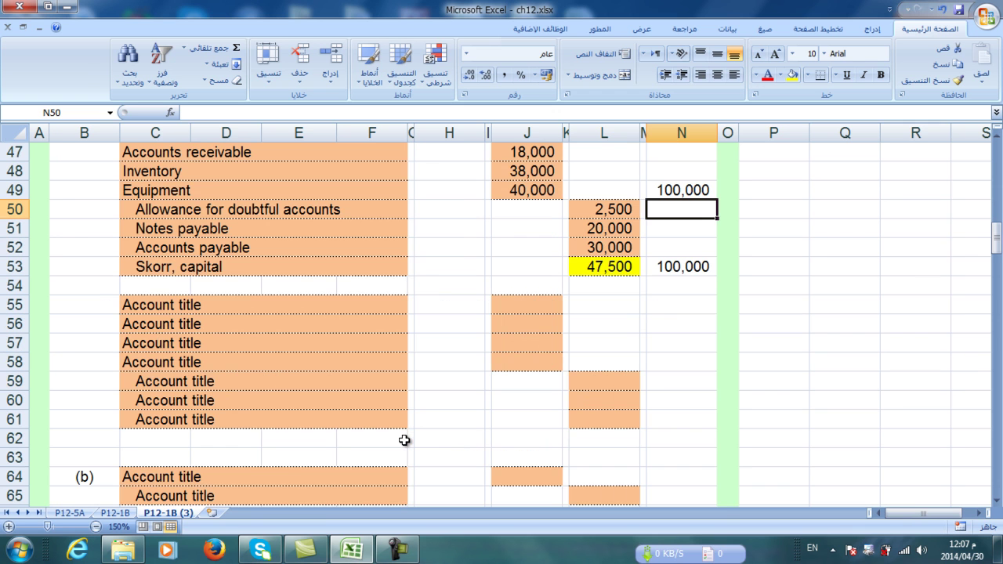
left_click(203, 309)
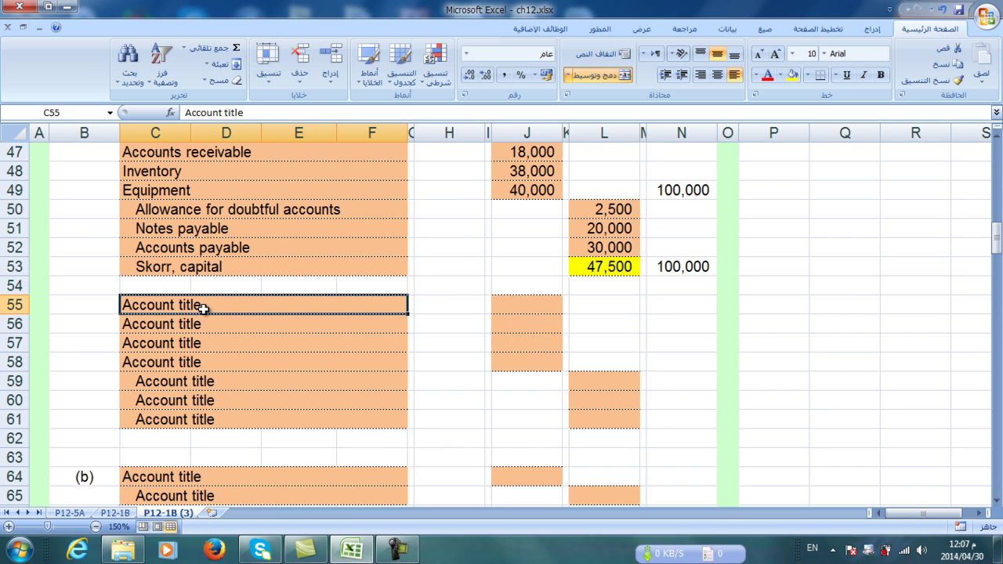
type("=")
scroll(157, 290, "up", 12)
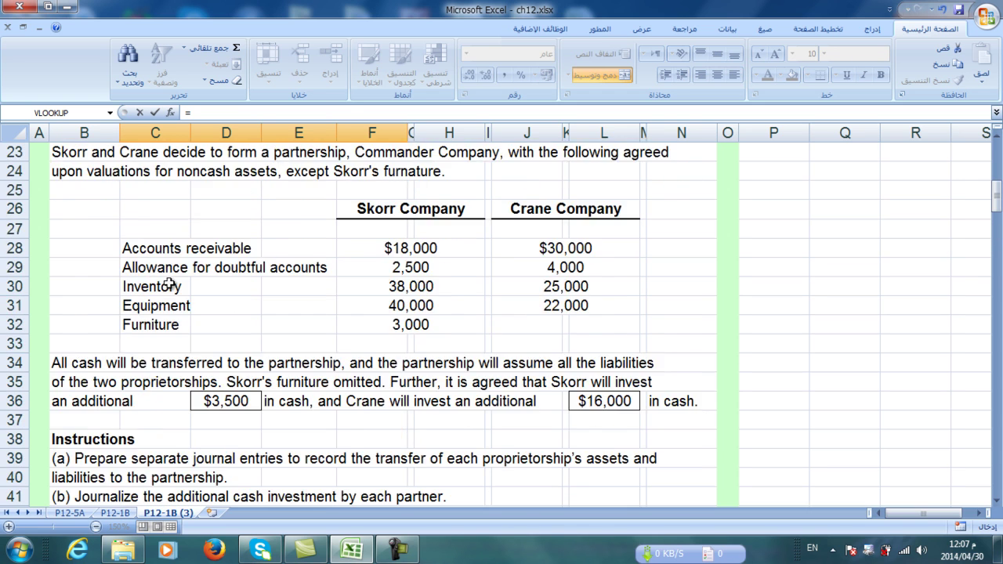
scroll(270, 290, "up", 3)
left_click(69, 295)
key("Return")
Step: Title the next debit line in C56 by referencing the Accounts receivable label in C28
scroll(69, 294, "down", 1)
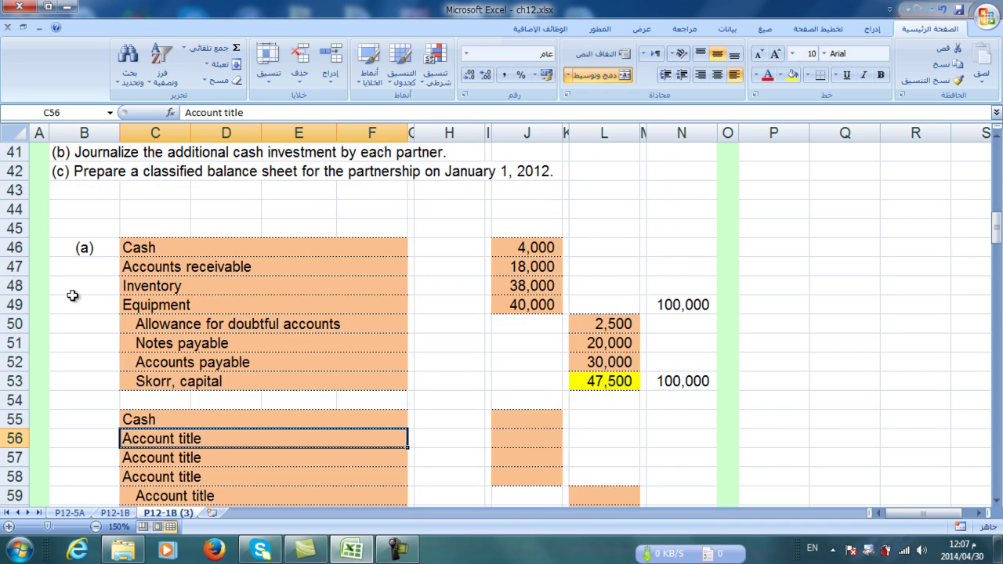
type("=")
scroll(73, 294, "up", 5)
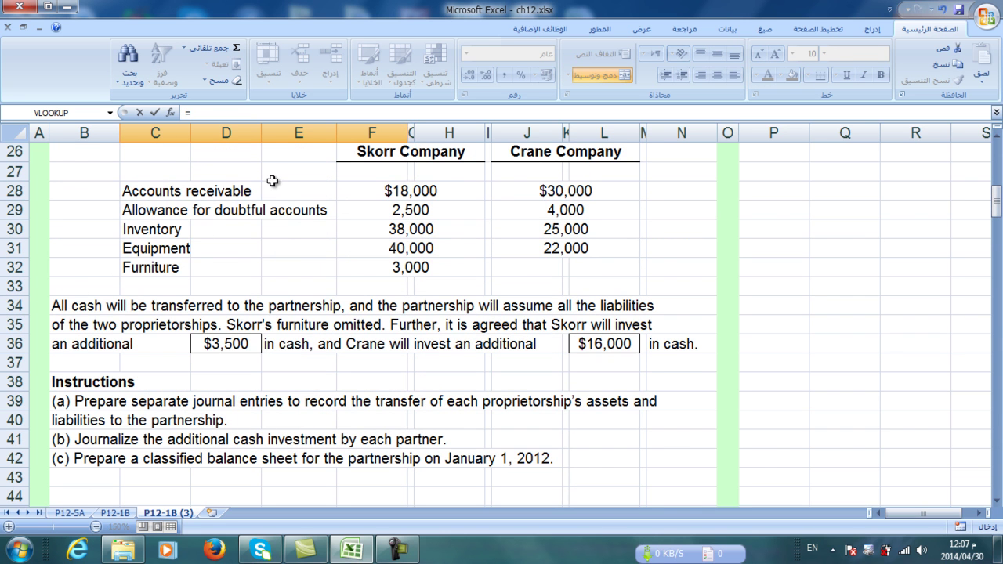
left_click(146, 191)
key("Return")
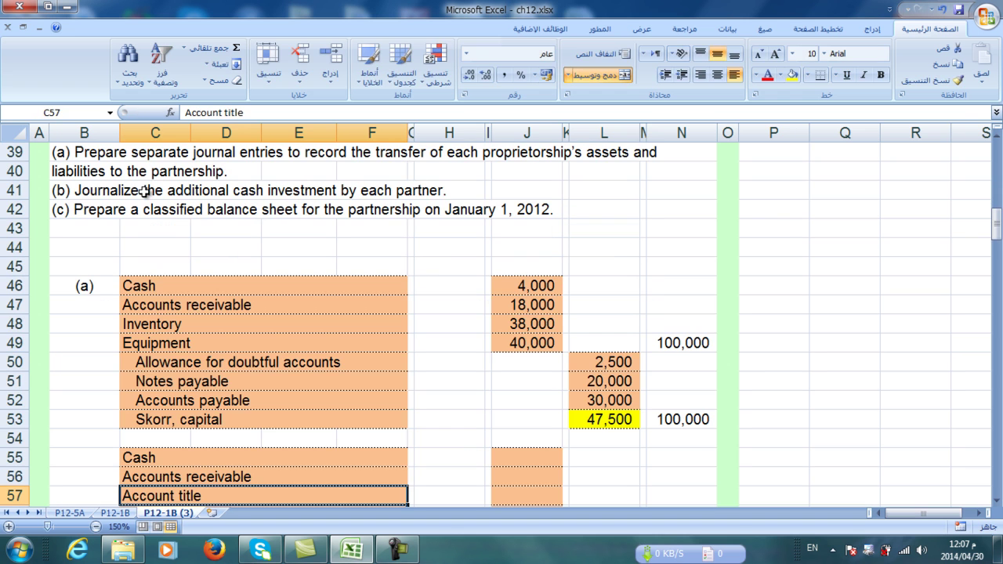
Step: Title the debit lines in C57 and C58 by referencing the Inventory label in C30 and the Equipment label in C31
type("=")
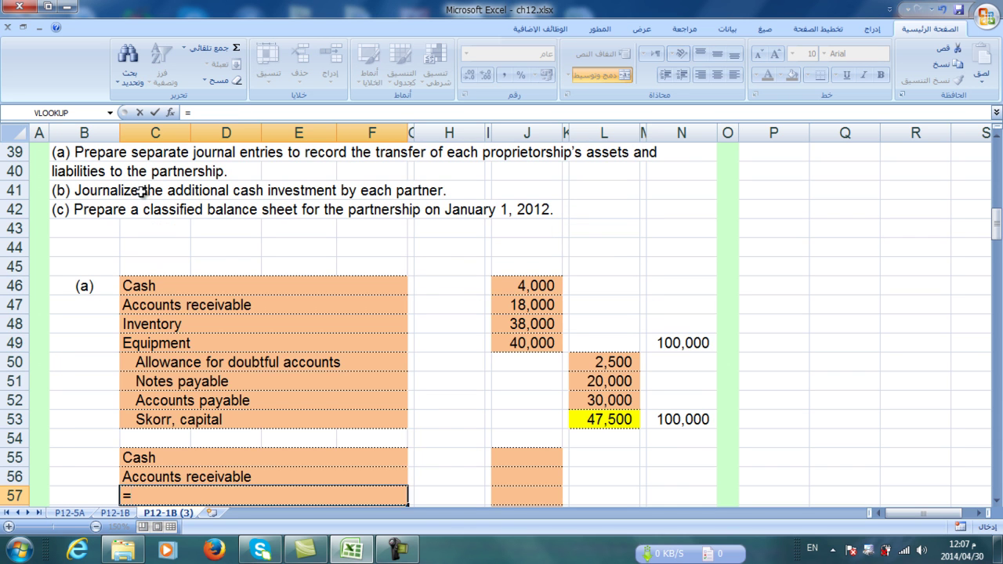
scroll(144, 191, "up", 7)
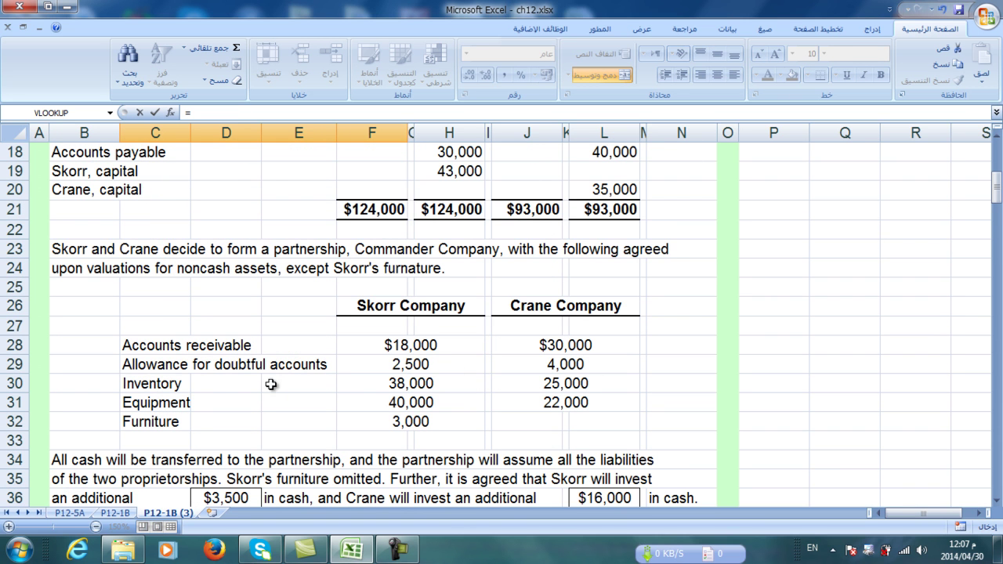
left_click(133, 384)
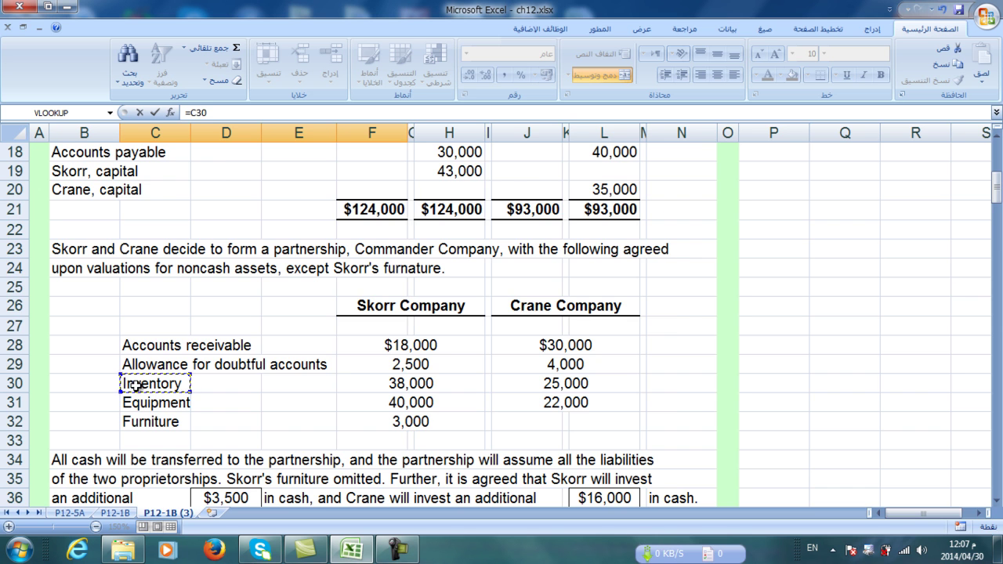
key("Return")
type("=")
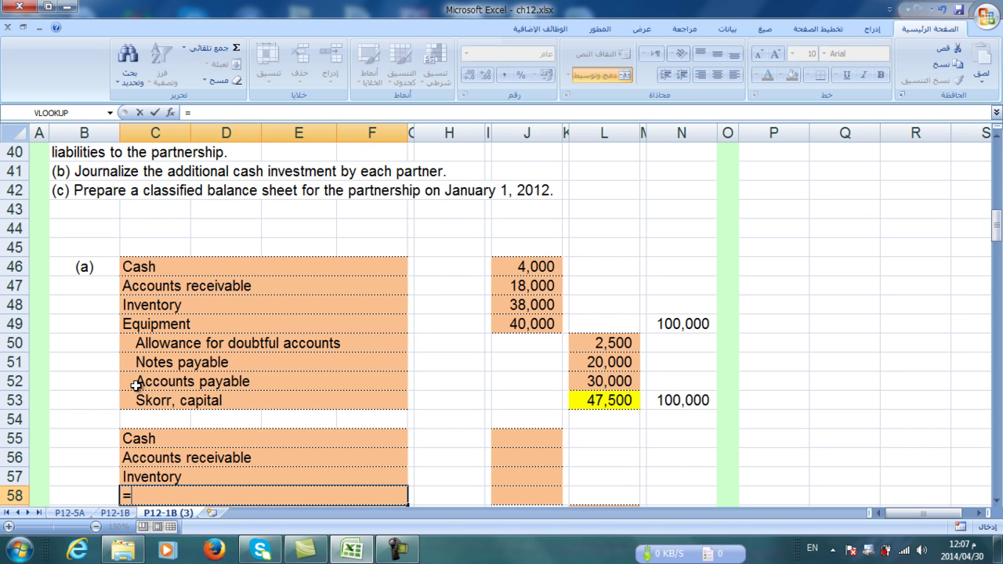
scroll(135, 384, "up", 7)
left_click(140, 384)
key("Return")
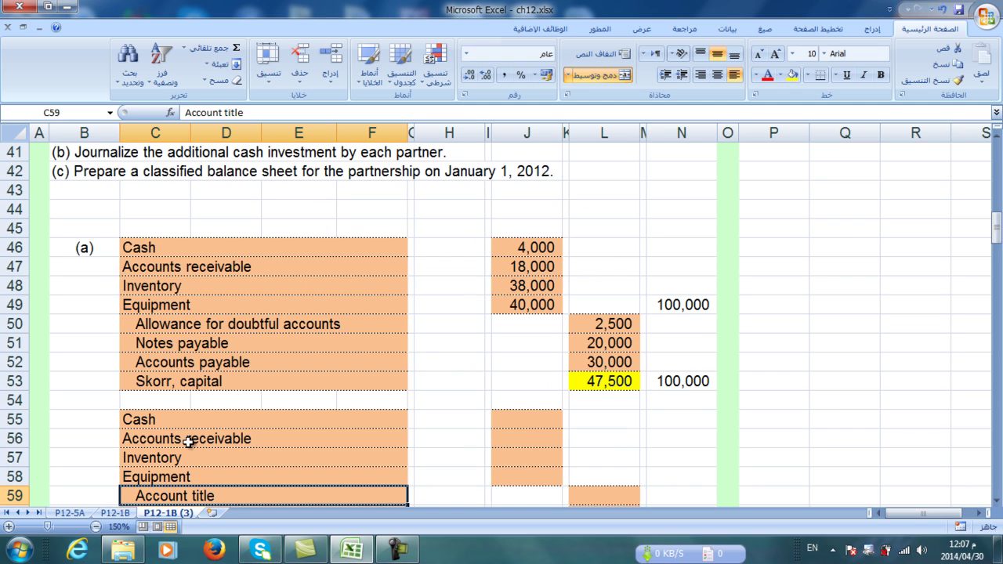
Step: Title the first credit line in C59 by referencing the Allowance for doubtful accounts label in C29
scroll(190, 442, "down", 1)
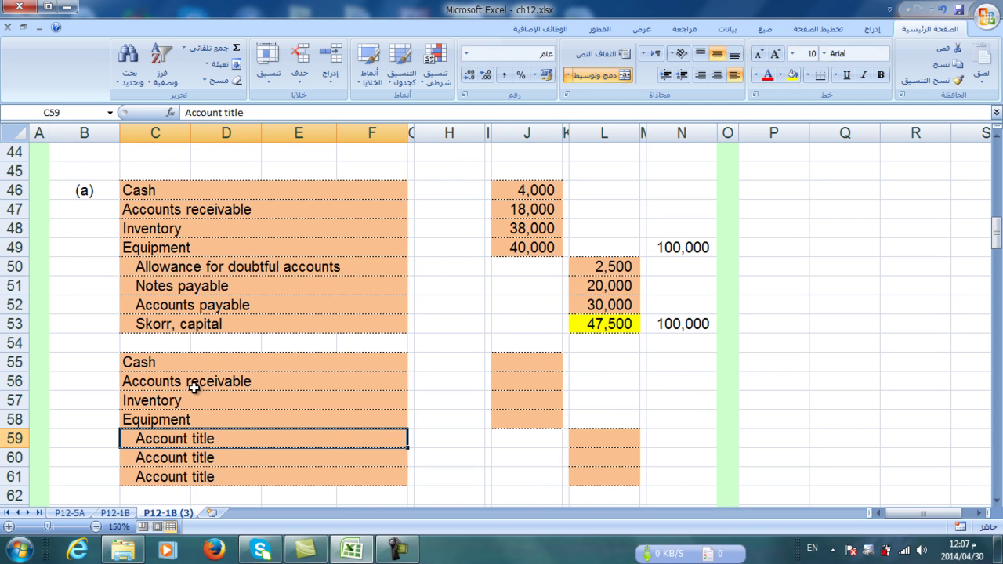
type("=")
scroll(194, 386, "up", 6)
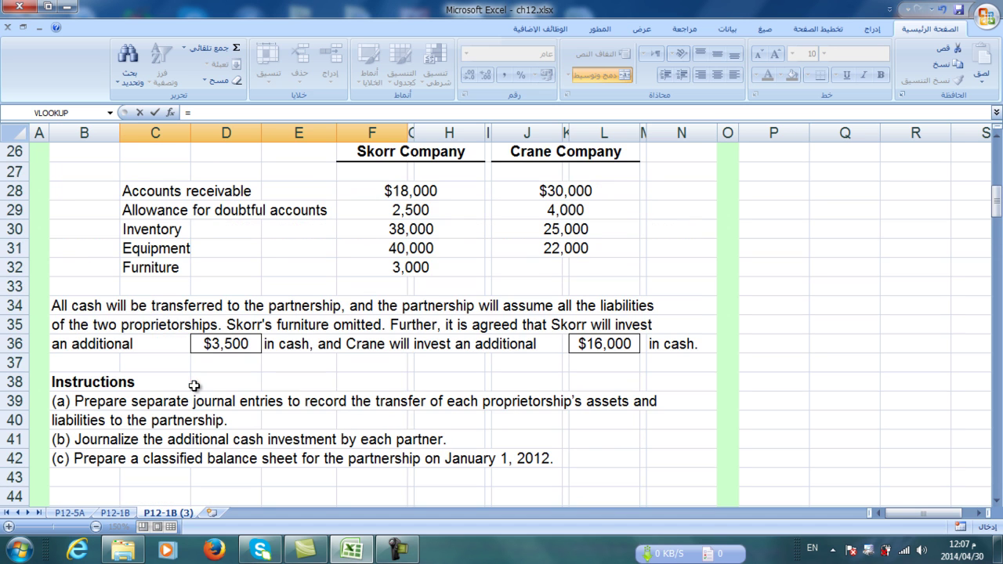
left_click(123, 211)
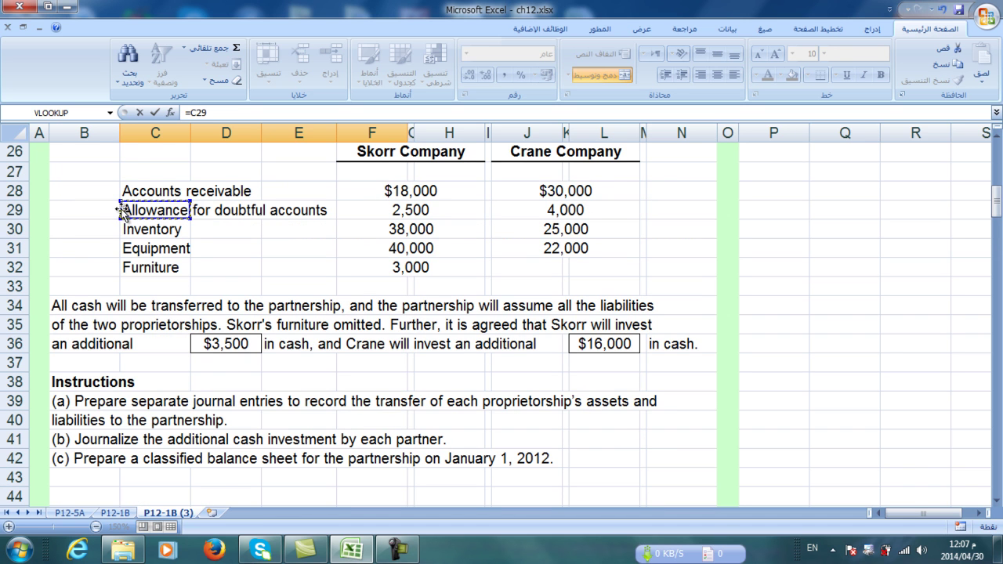
key("Return")
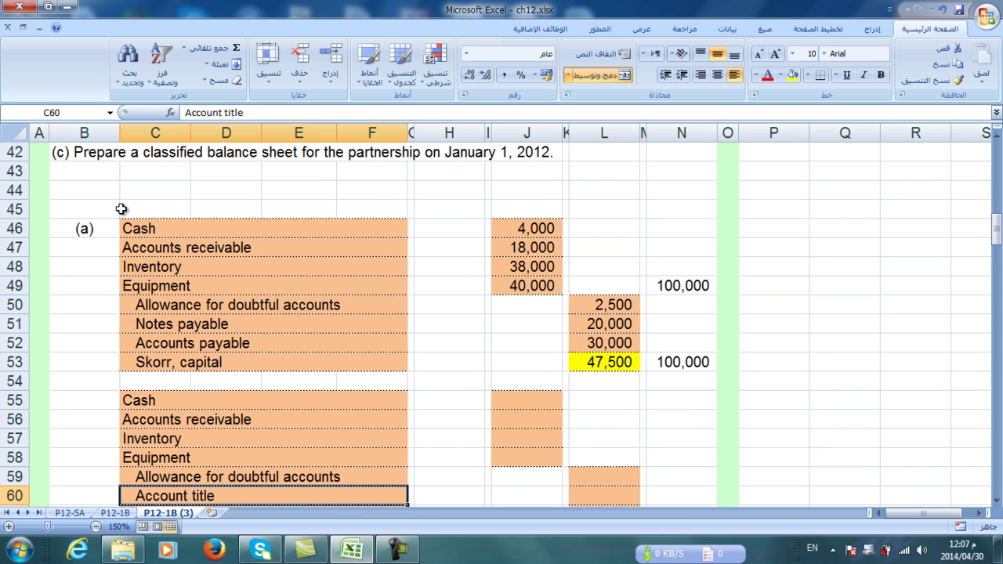
Step: Title the credit line in C60 by referencing the Accounts payable account title in B18
type("=")
scroll(122, 209, "up", 8)
scroll(123, 232, "up", 1)
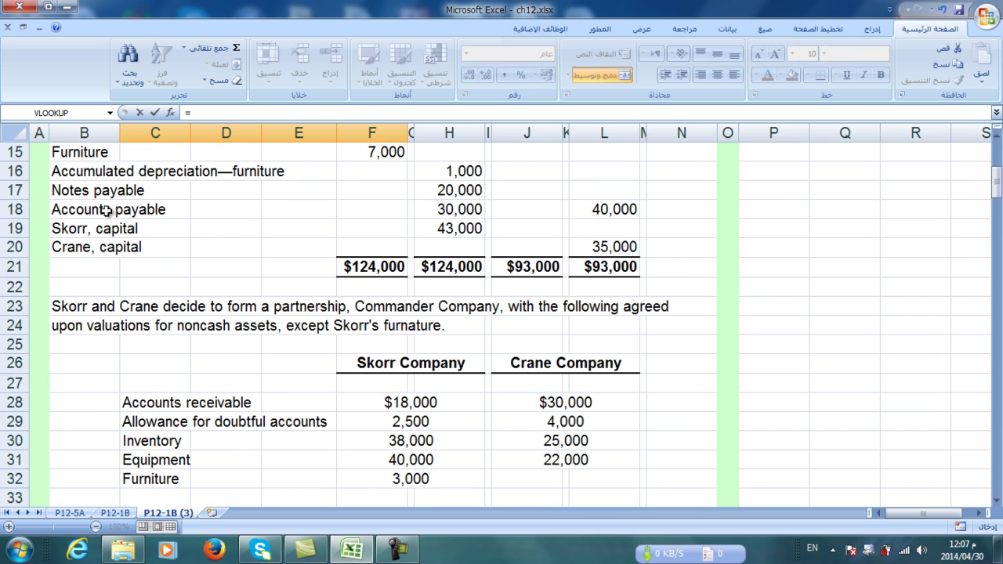
left_click(76, 211)
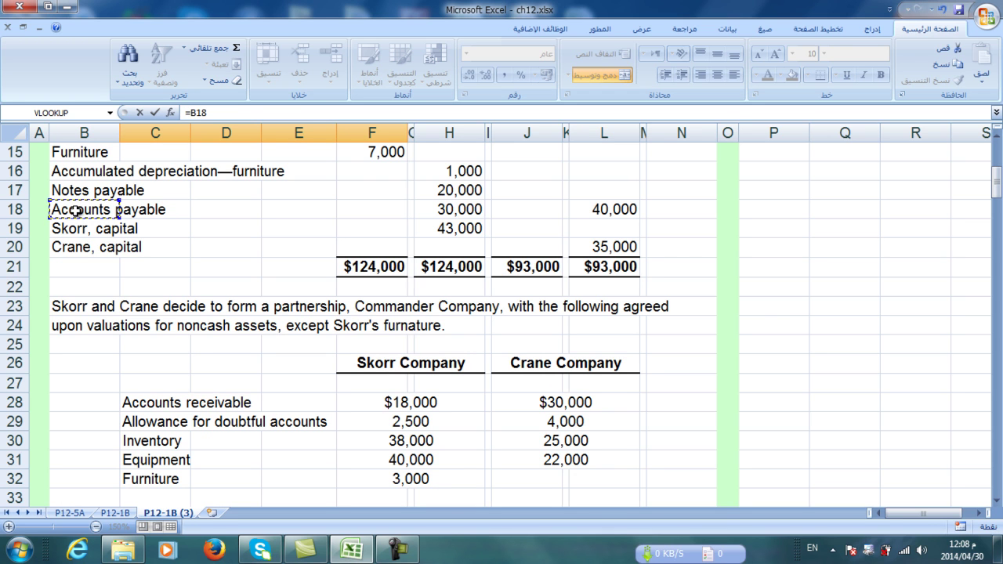
key("Escape")
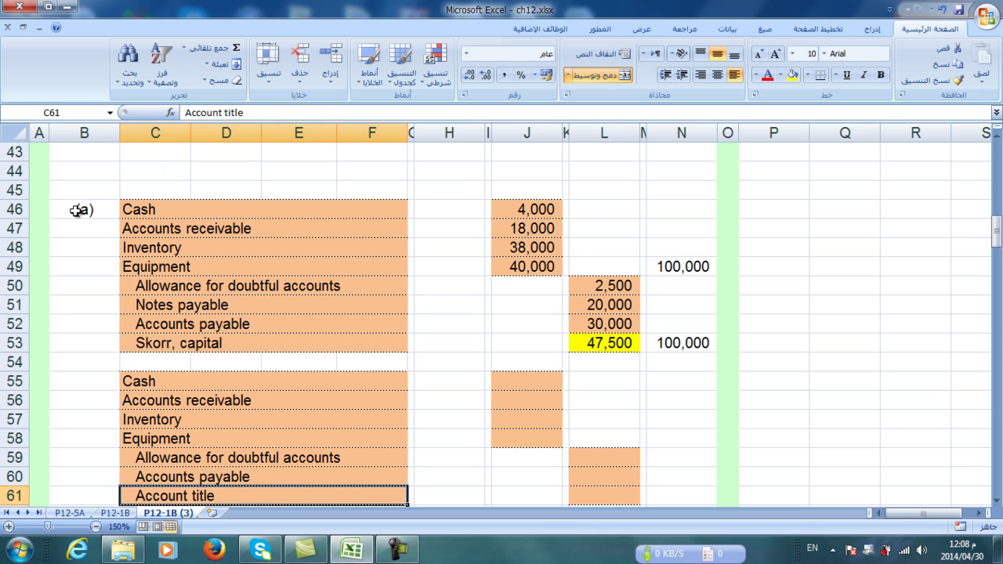
Step: Enter the account title "Crane, capital" in C61 as the last credit line
scroll(82, 215, "down", 1)
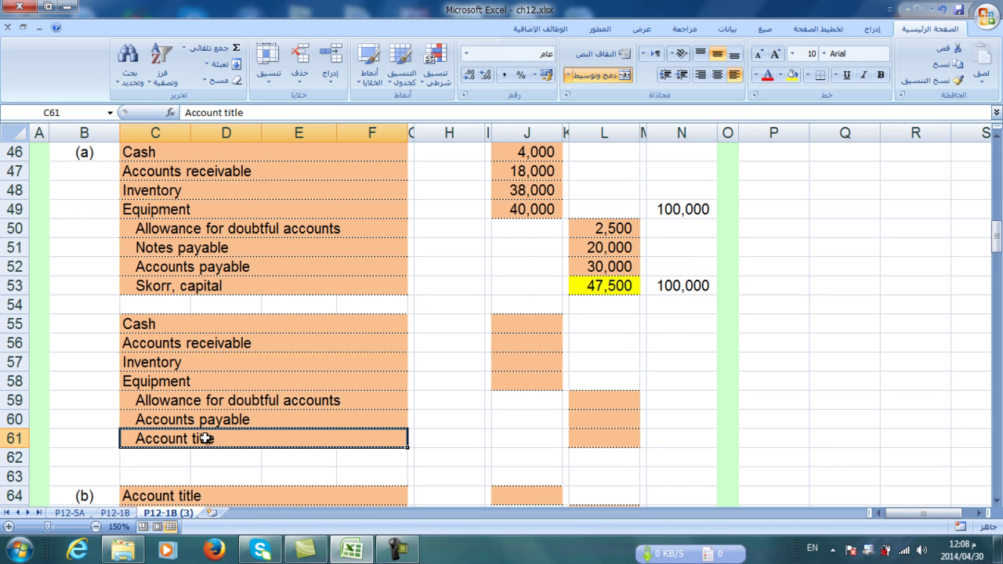
type("Cr")
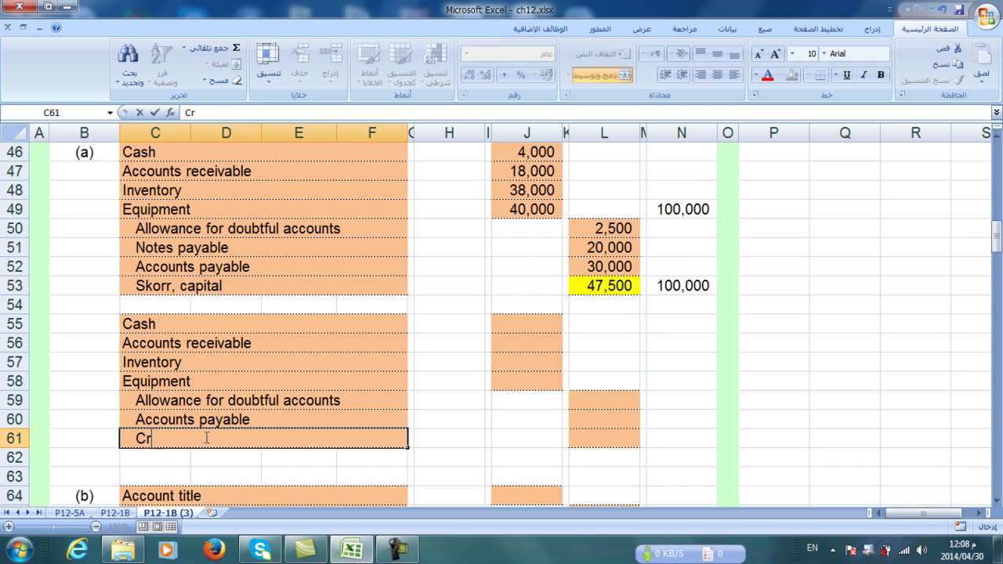
type("ane, capital")
key("Return")
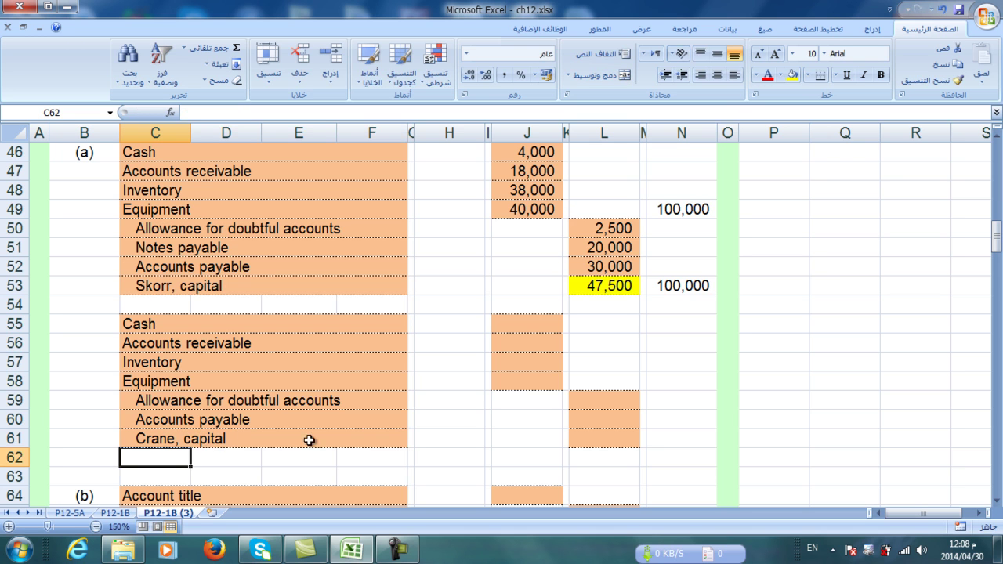
Step: Set the Cash debit amount in J55 to reference Crane Company's trial balance cash in J9
left_click(520, 323)
type("=")
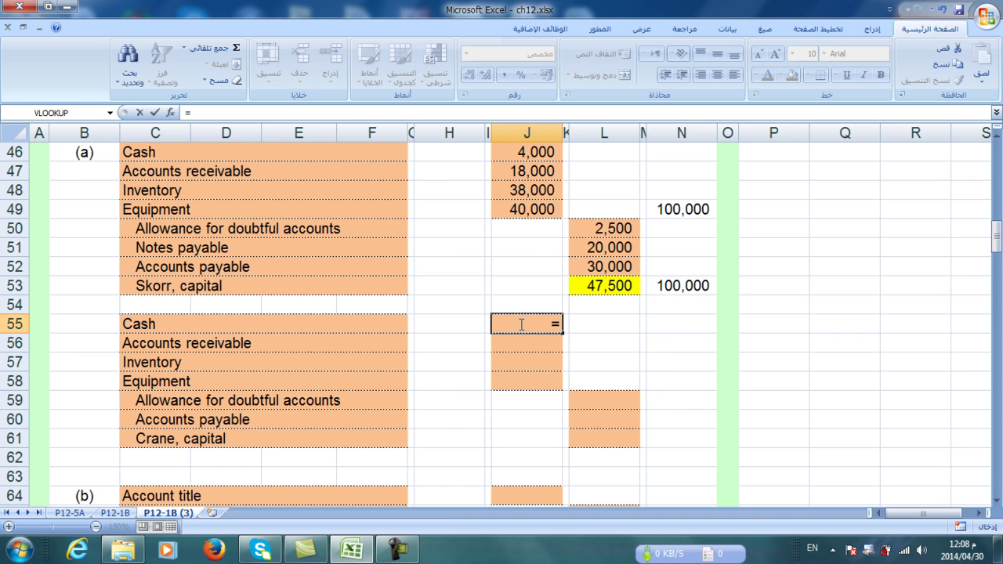
scroll(502, 317, "up", 15)
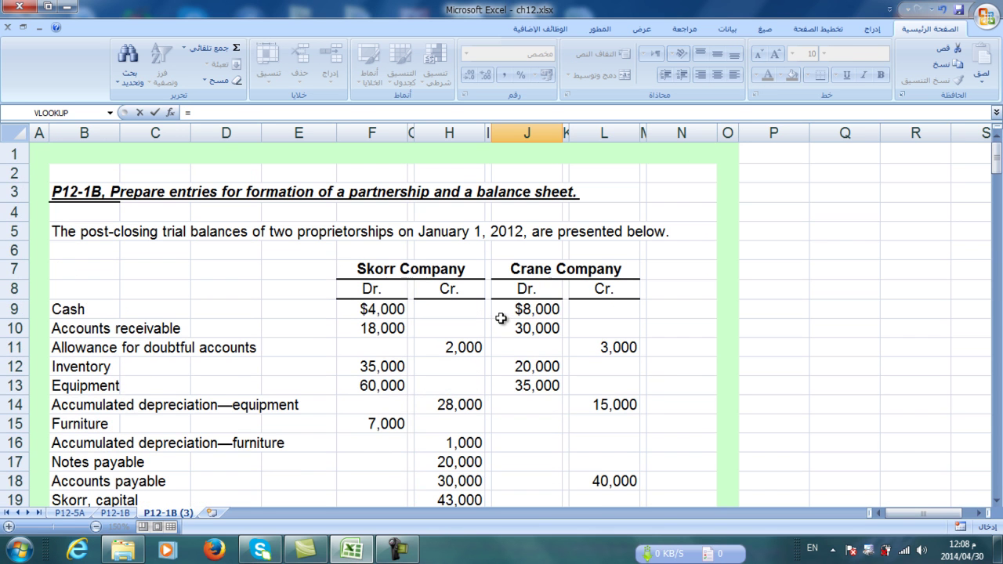
left_click(541, 312)
key("Return")
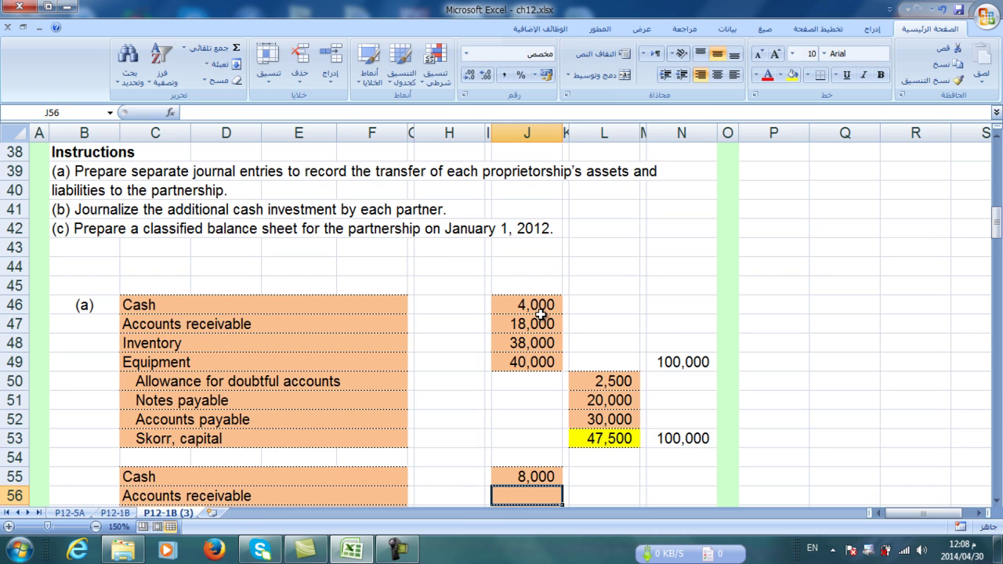
Step: Set the Accounts receivable debit amount in J56 to reference Crane Company's agreed valuation in J28
type("=")
scroll(541, 314, "up", 5)
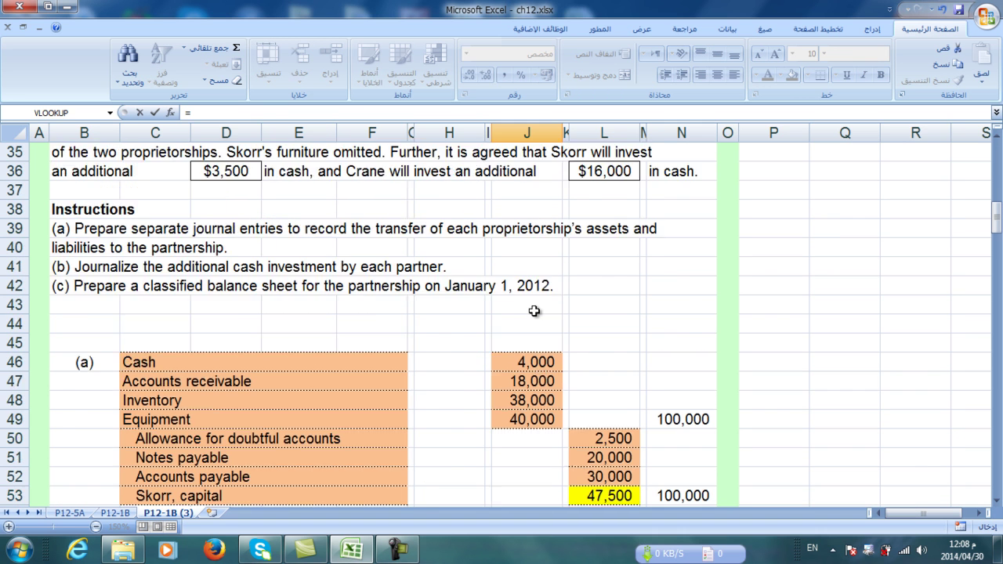
left_click(556, 249)
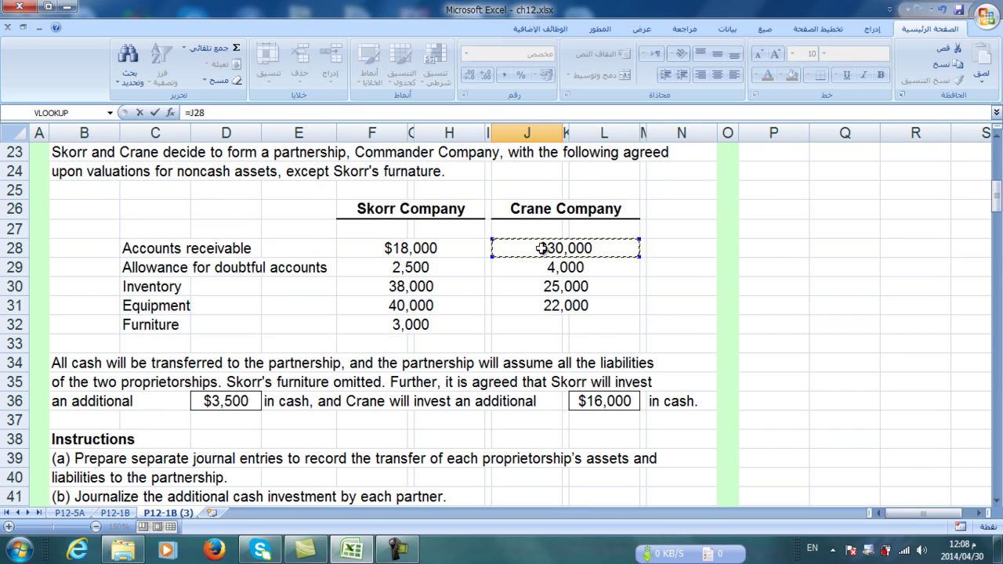
key("Return")
Step: Set the Inventory and Equipment debits in J57 and J58 to reference Crane Company's agreed valuations in J30 and J31
type("=")
scroll(239, 254, "up", 6)
left_click(556, 326)
key("Return")
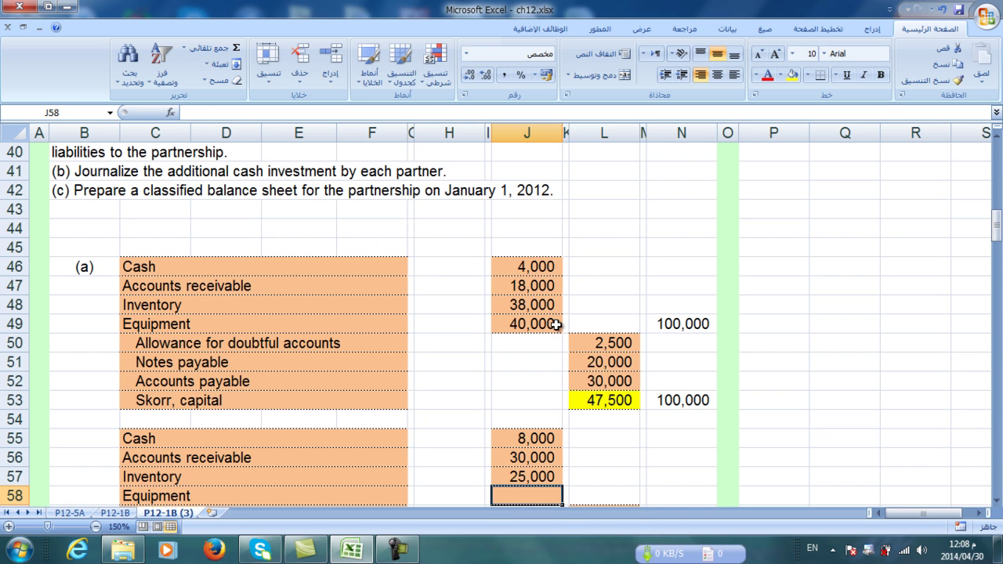
type("=")
scroll(556, 325, "up", 6)
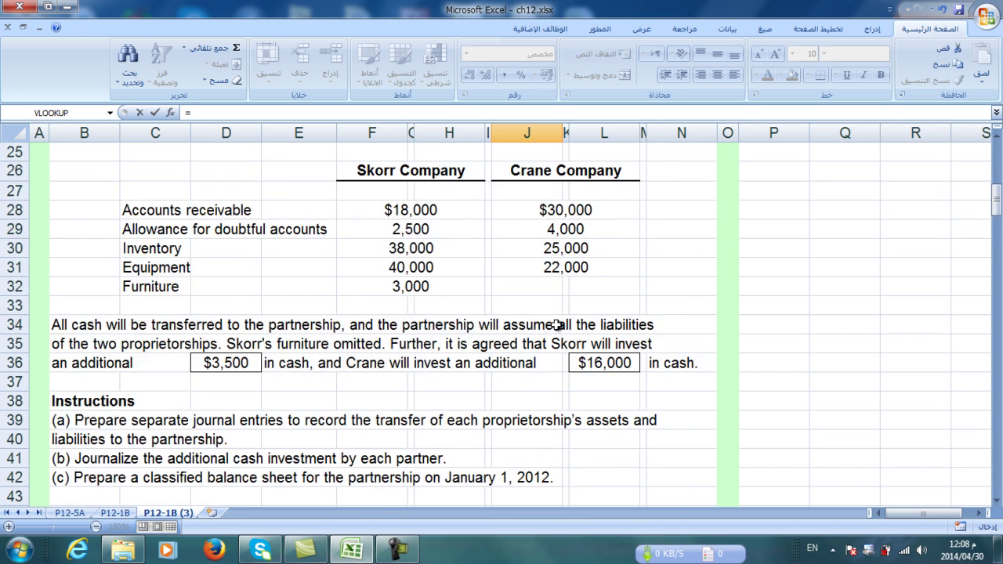
left_click(577, 325)
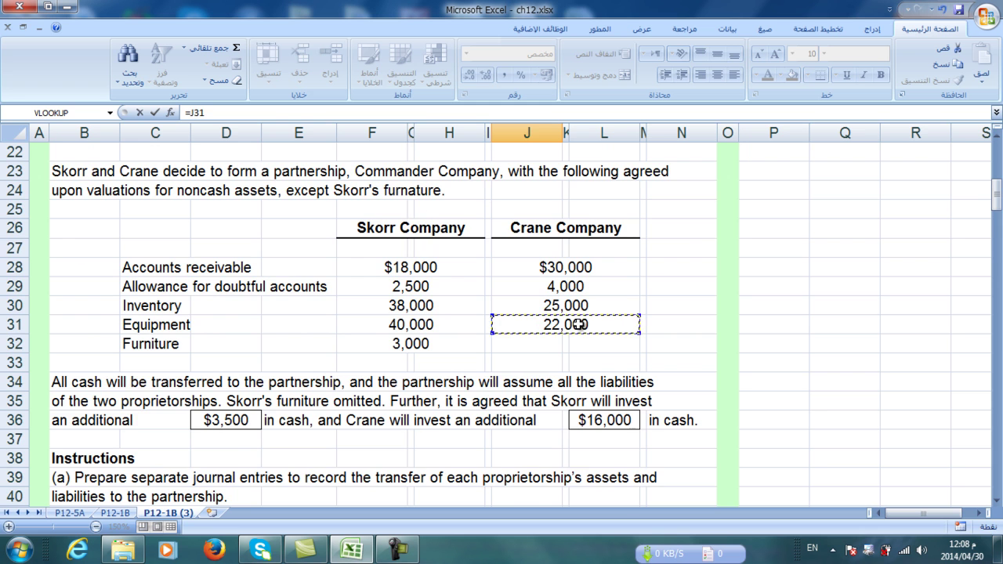
key("Return")
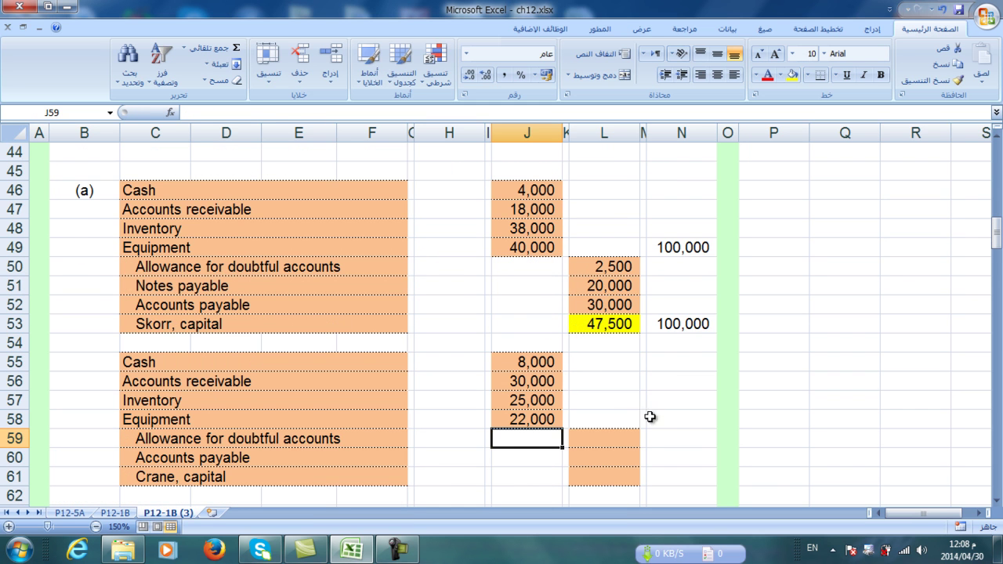
Step: Set the Allowance for doubtful accounts credit in L59 to reference Crane Company's agreed valuation in J29
left_click(621, 440)
type("=")
scroll(619, 439, "up", 7)
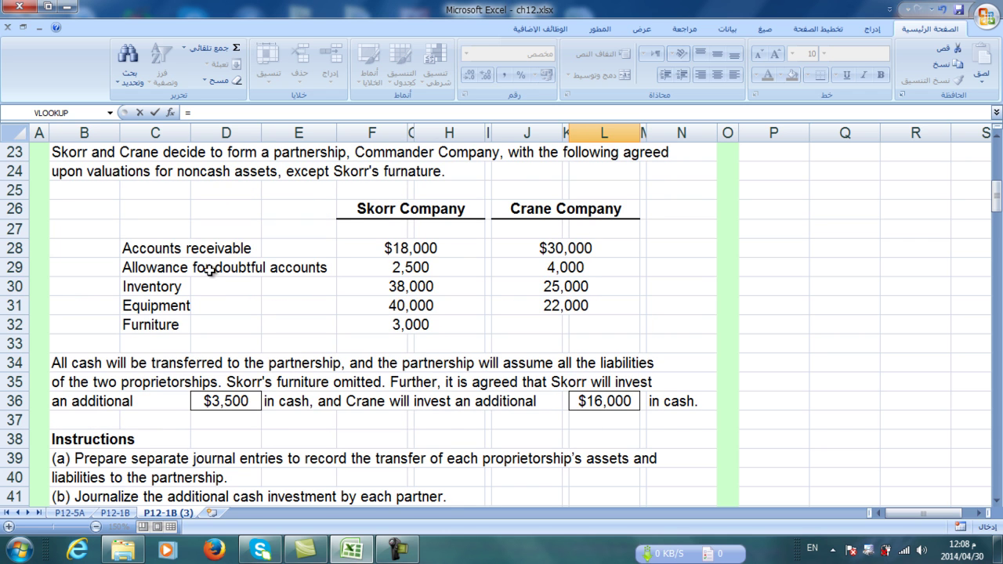
left_click(580, 267)
key("Return")
Step: Set the Accounts payable credit amount in L60 to reference Crane Company's trial balance accounts payable in L18
type("=")
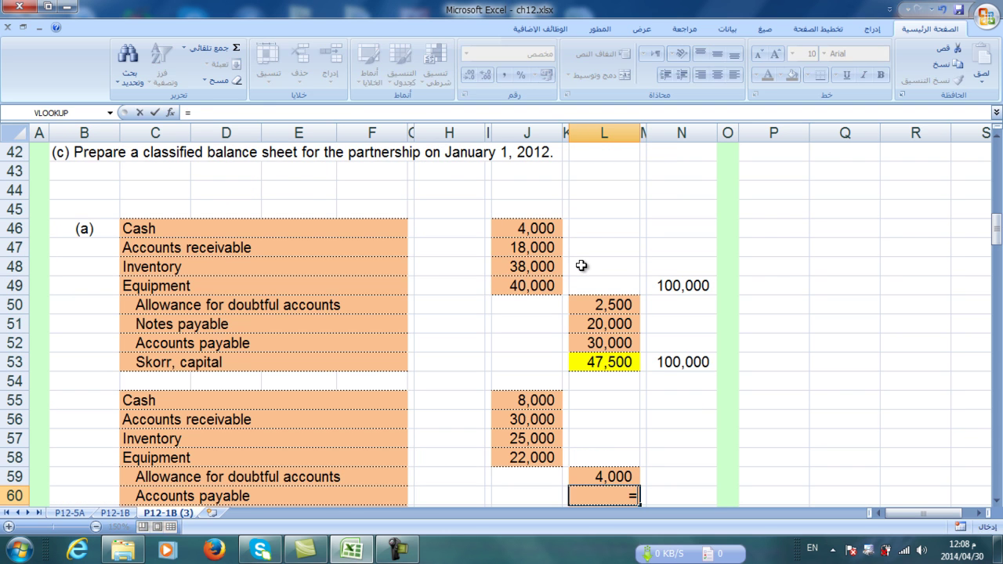
scroll(580, 266, "up", 7)
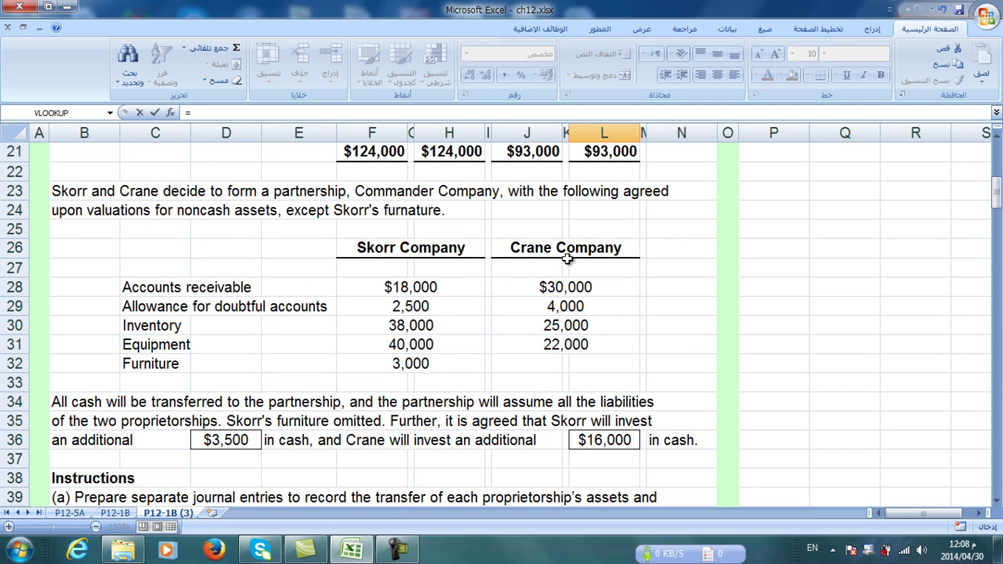
scroll(566, 259, "up", 3)
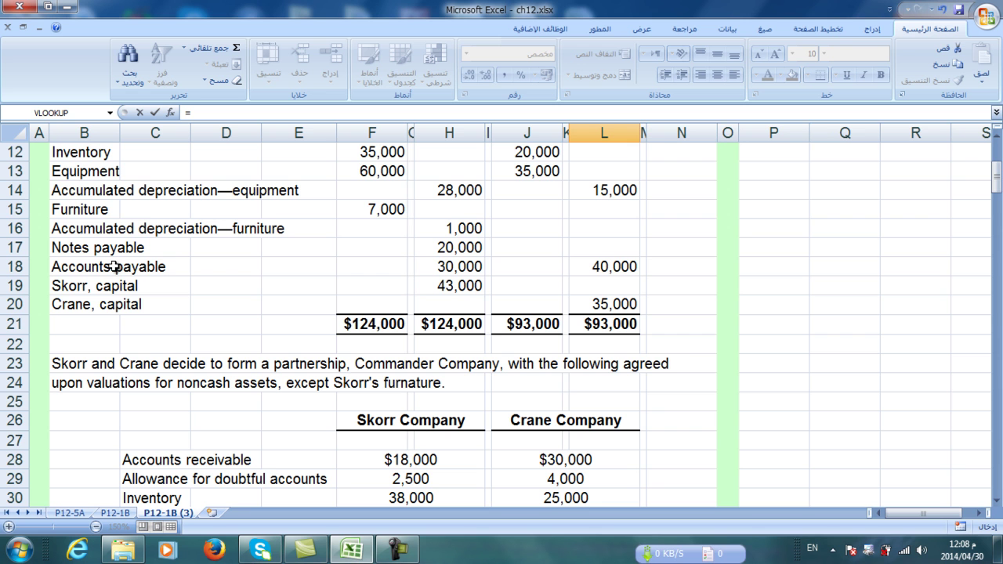
left_click(620, 268)
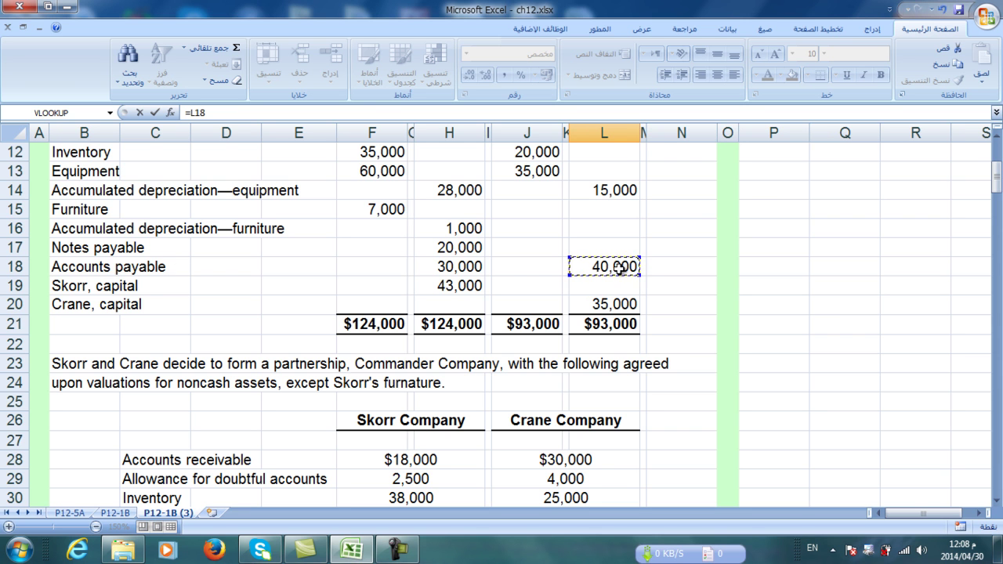
key("Return")
Step: Calculate the Crane, capital credit in L61 as the sum of J55:J58 minus the sum of L59:L60, and fill the cell yellow
scroll(620, 268, "down", 2)
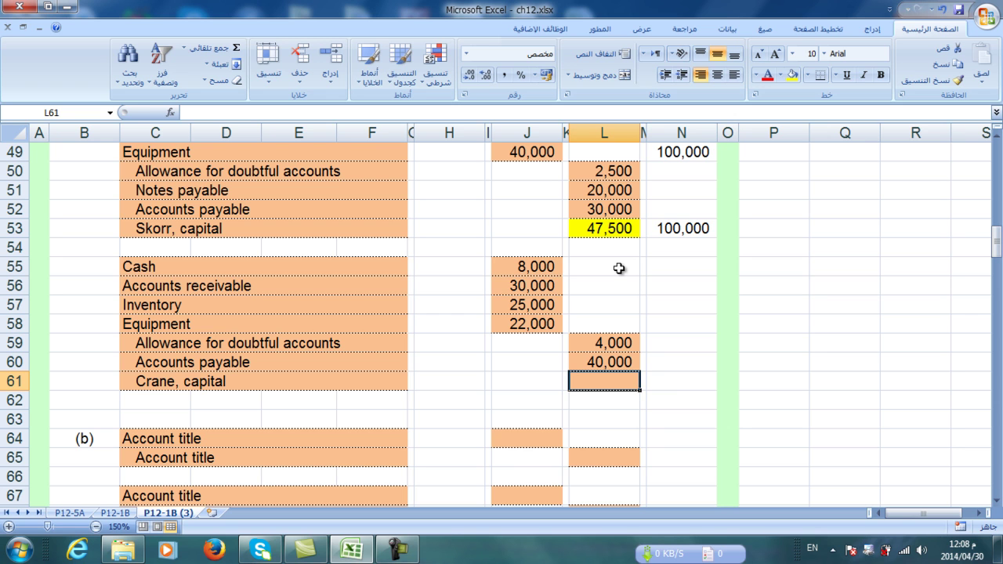
left_click(235, 47)
left_click_drag(529, 268, 537, 324)
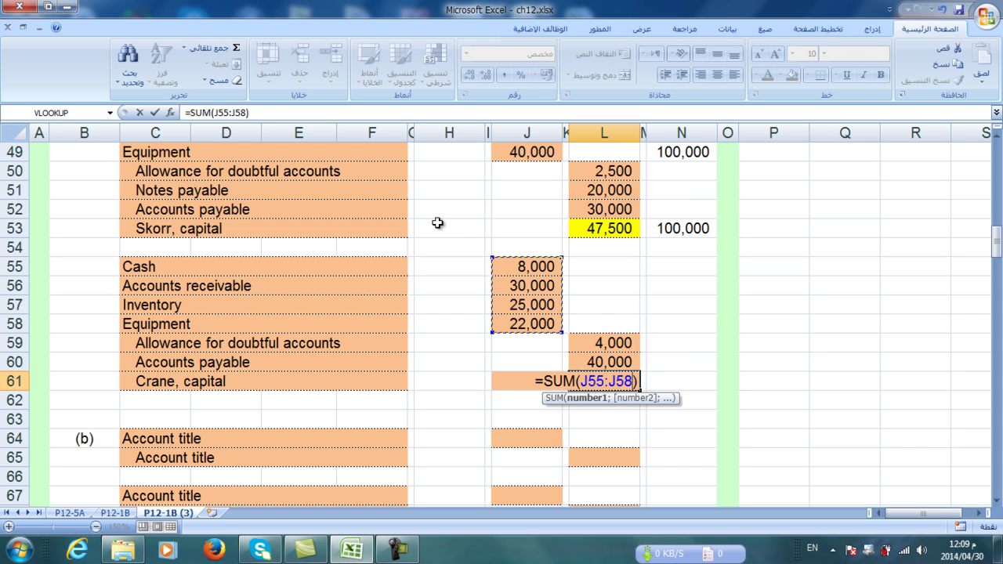
left_click(316, 111)
type("-sum(")
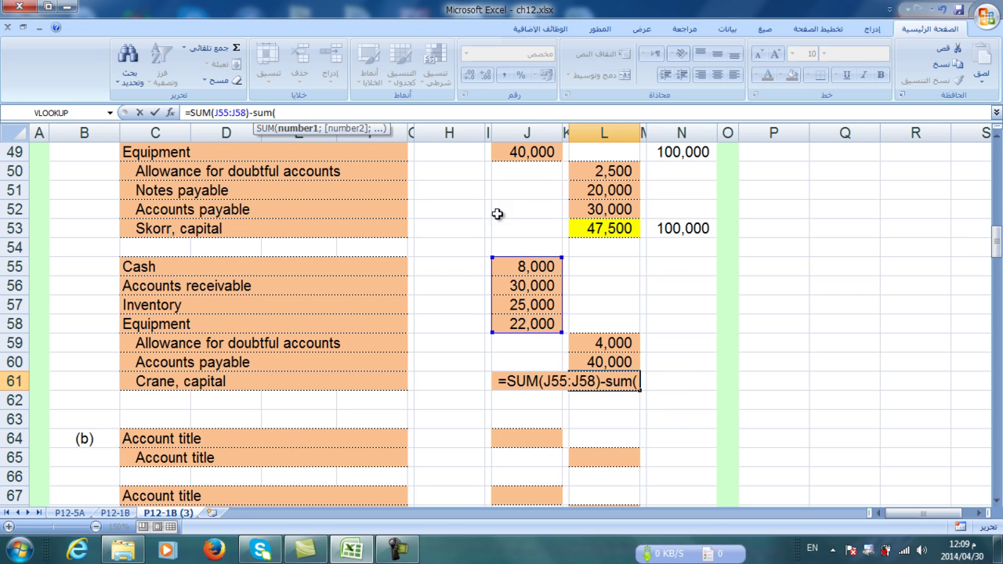
left_click_drag(602, 343, 602, 361)
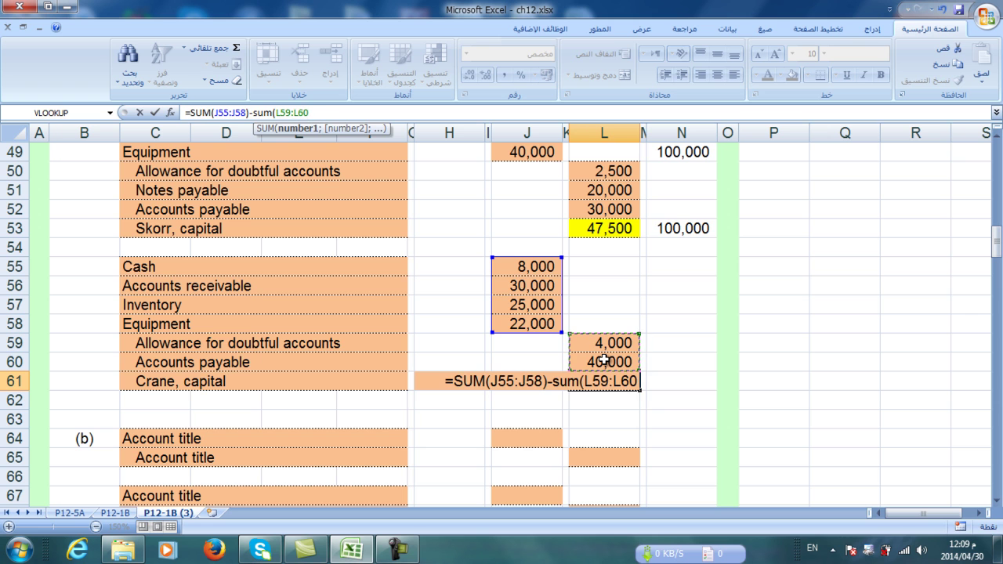
type(")")
key("Return")
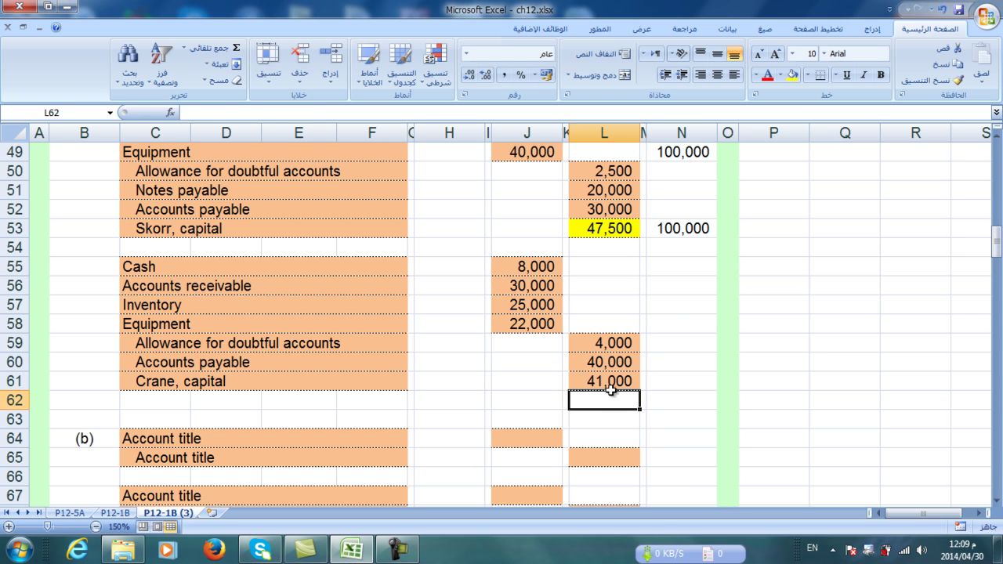
left_click(612, 382)
left_click(794, 78)
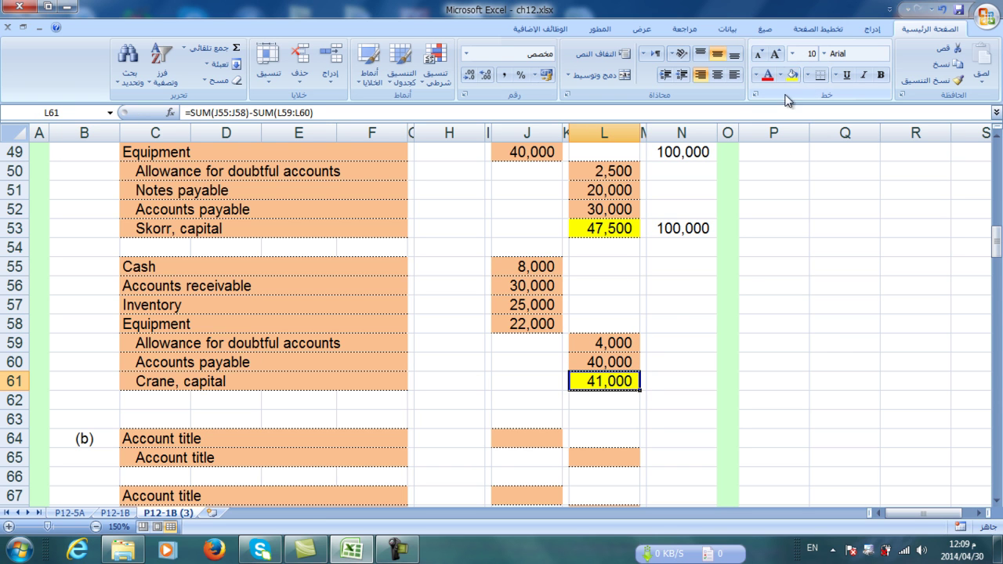
Step: Add check totals beside Crane's entry, summing the credits L59:L61 in N61 and the debits J55:J58 in N58
left_click(686, 378)
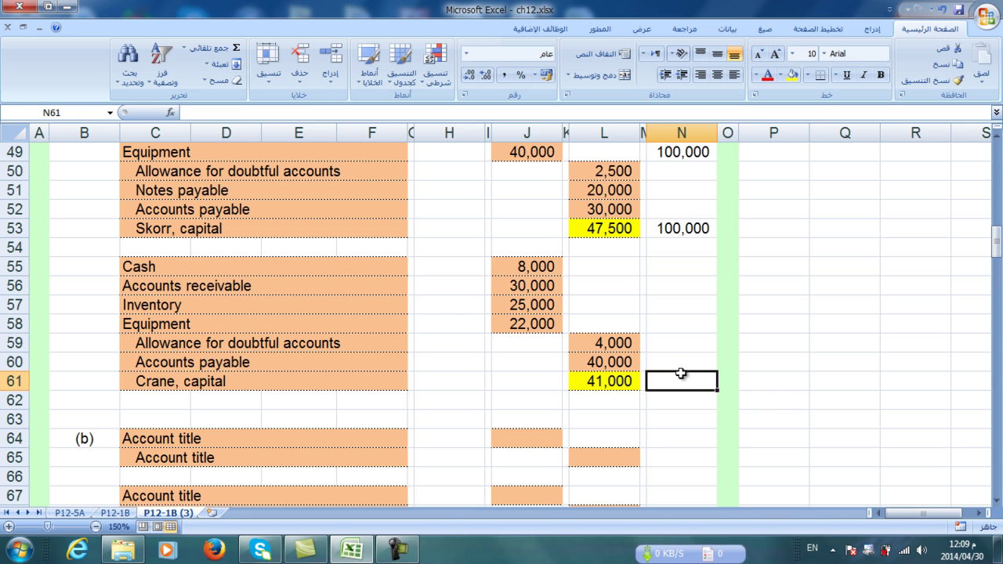
left_click(220, 50)
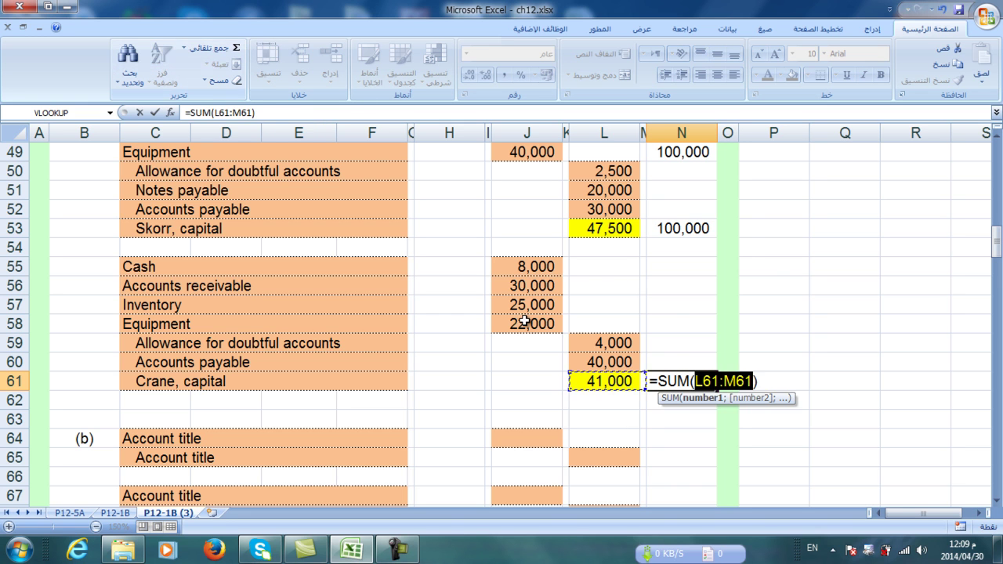
left_click_drag(608, 378, 609, 340)
key("Return")
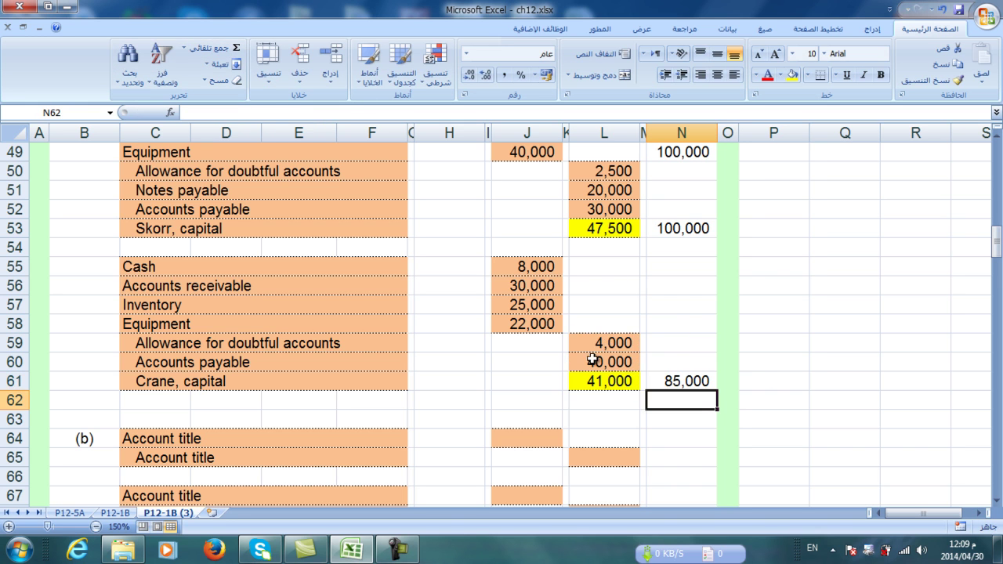
left_click(705, 326)
left_click(227, 49)
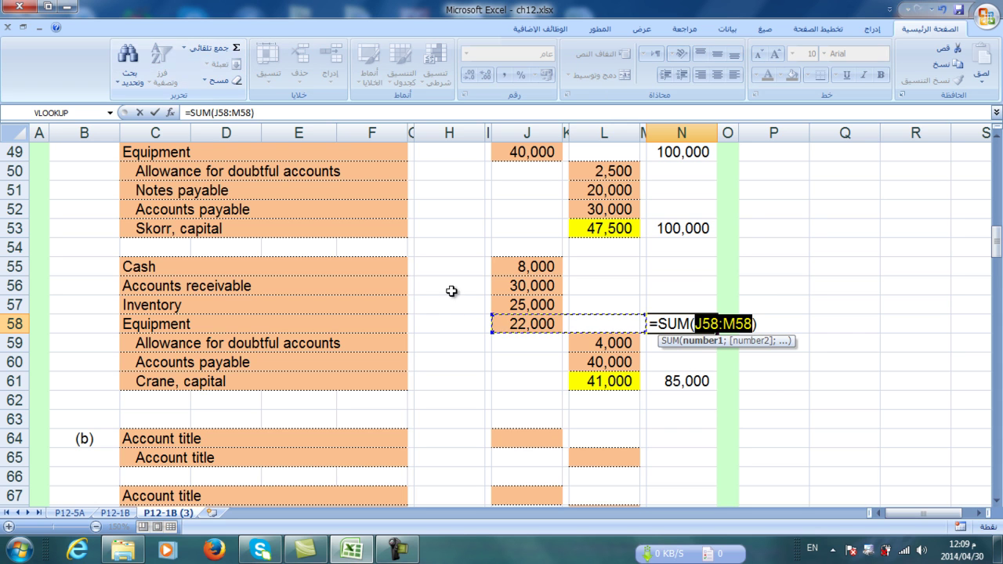
left_click_drag(518, 326, 522, 266)
key("Return")
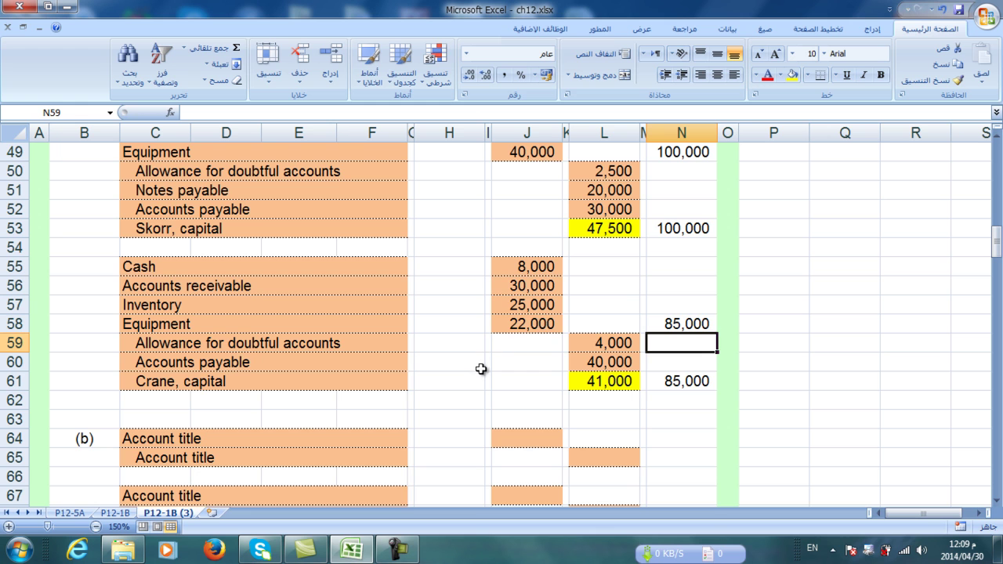
scroll(480, 376, "down", 2)
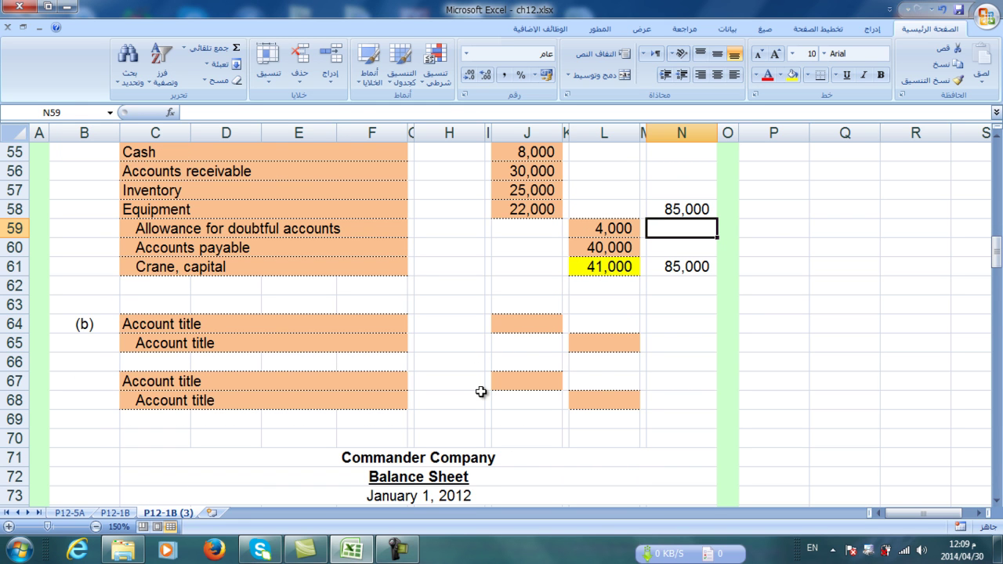
left_click(402, 552)
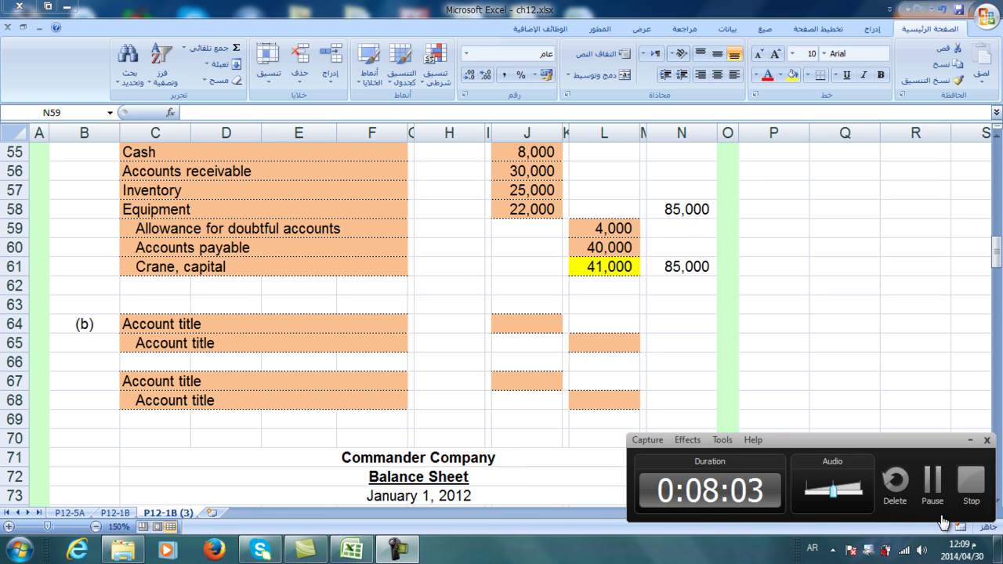